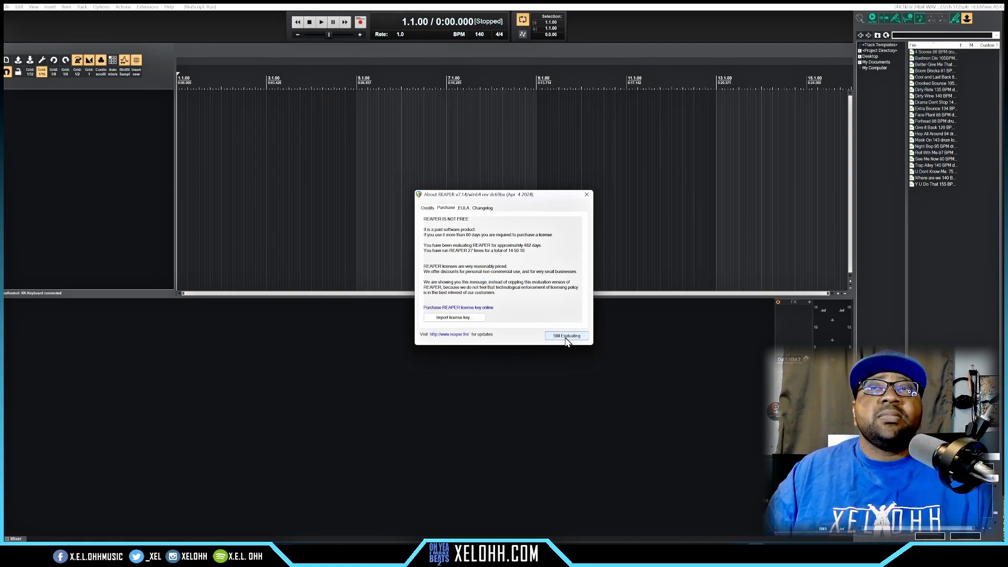
Step: Import the Cakewalk project Youtube Hip Hop Beat Free CWP File 2.cwp from its project folder and accept the conversion notice
click(566, 337)
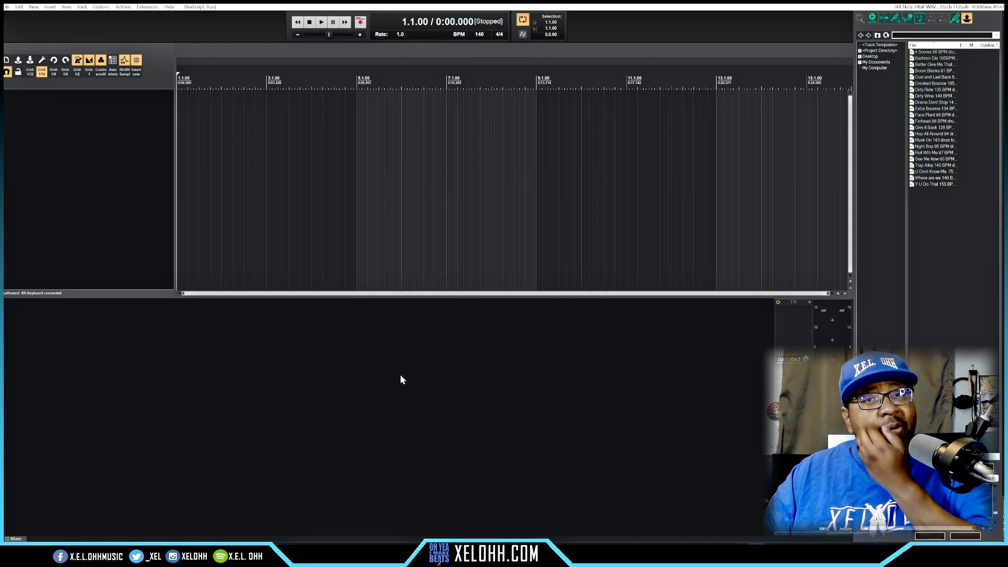
mouse_move(497, 552)
click(495, 519)
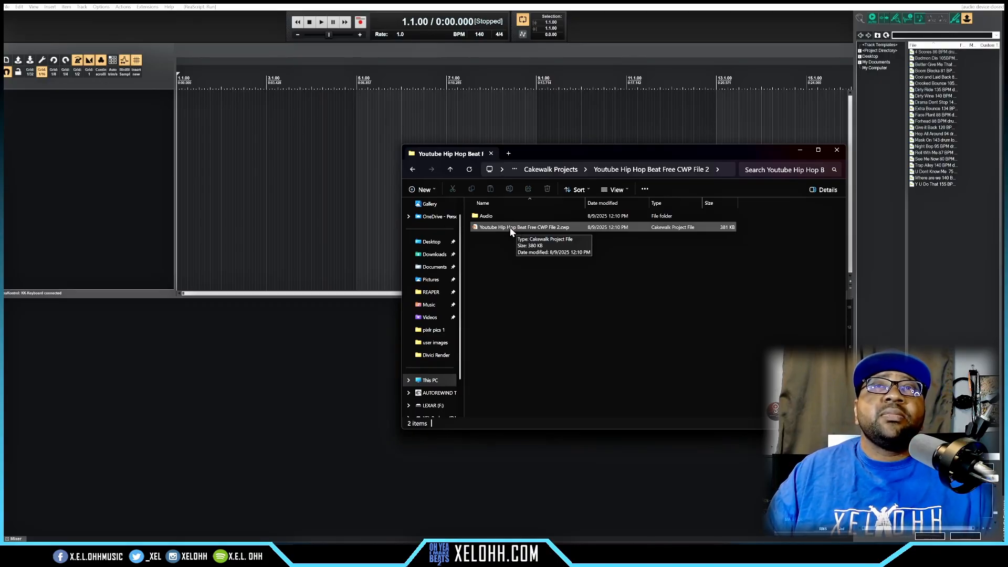
click(510, 229)
drag(260, 358, 261, 359)
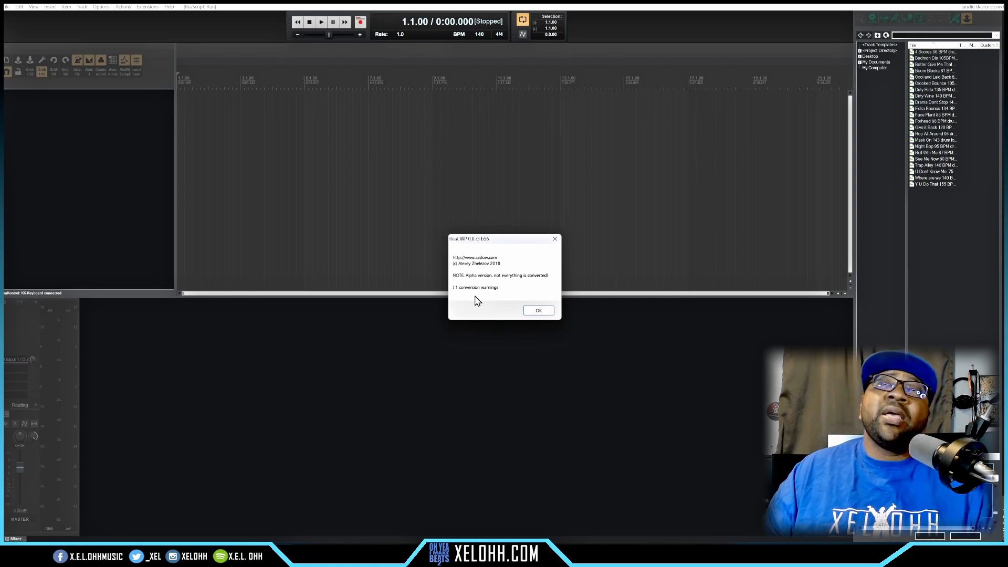
click(538, 311)
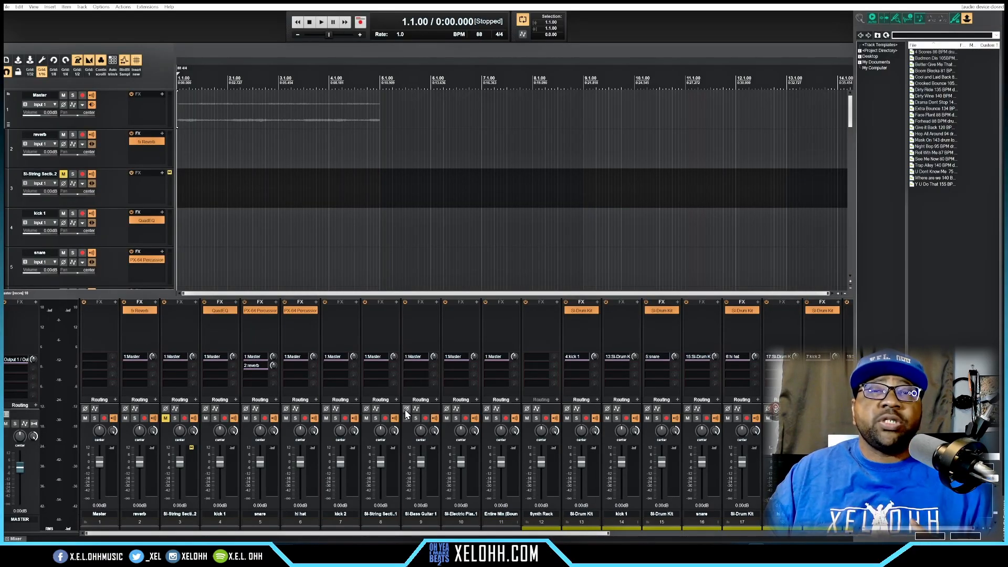
Step: Copy the SI-Drum Kit instrument from track 13 to the kick 1 audio track (track 4) and place it above QuadEQ
drag(420, 533, 787, 534)
drag(607, 532, 314, 525)
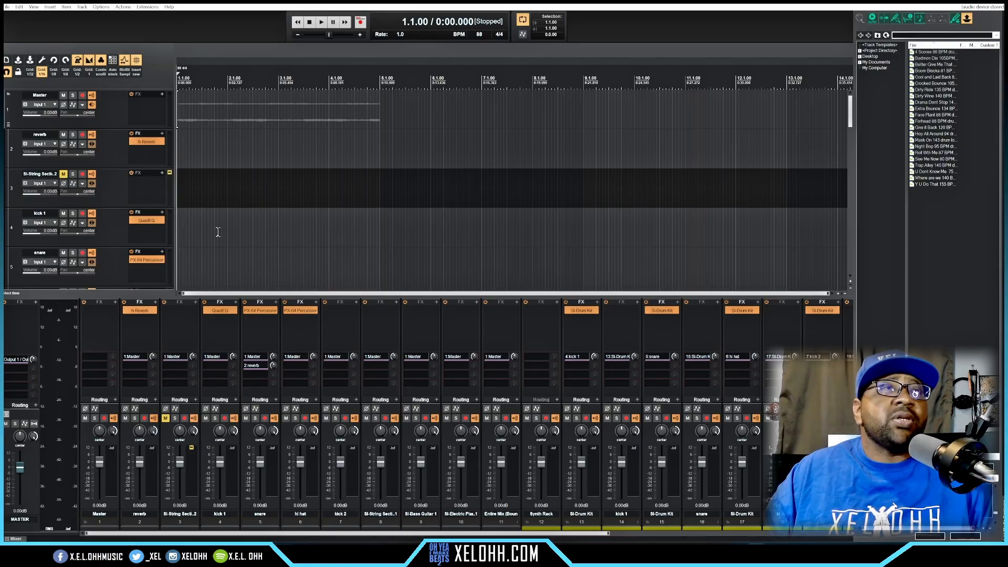
click(14, 216)
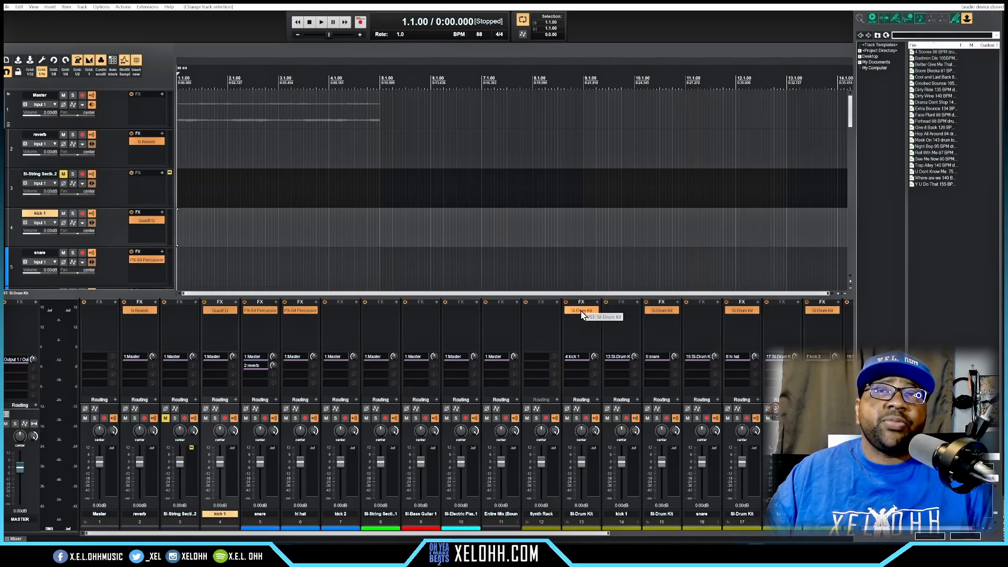
drag(572, 312, 220, 309)
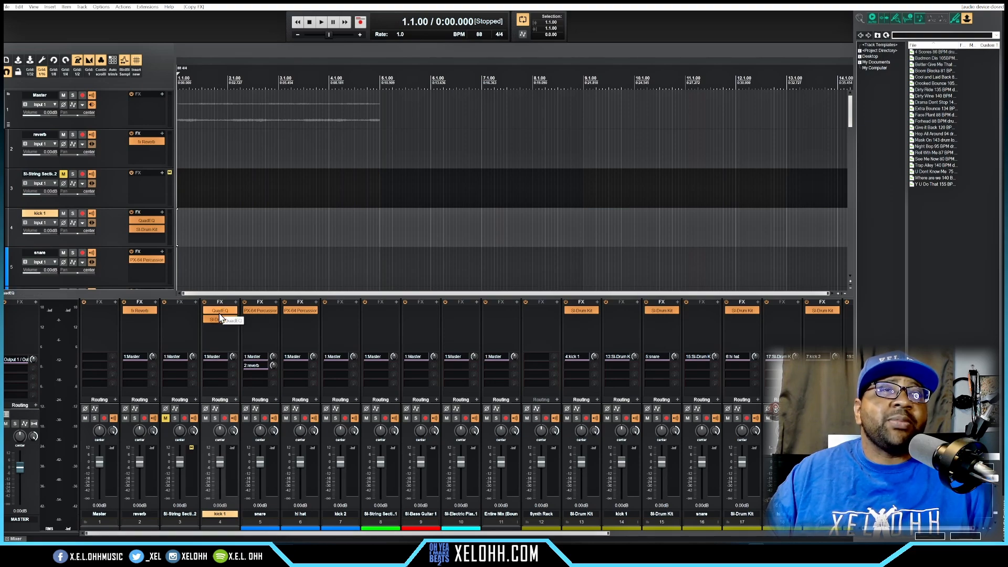
drag(223, 308, 217, 329)
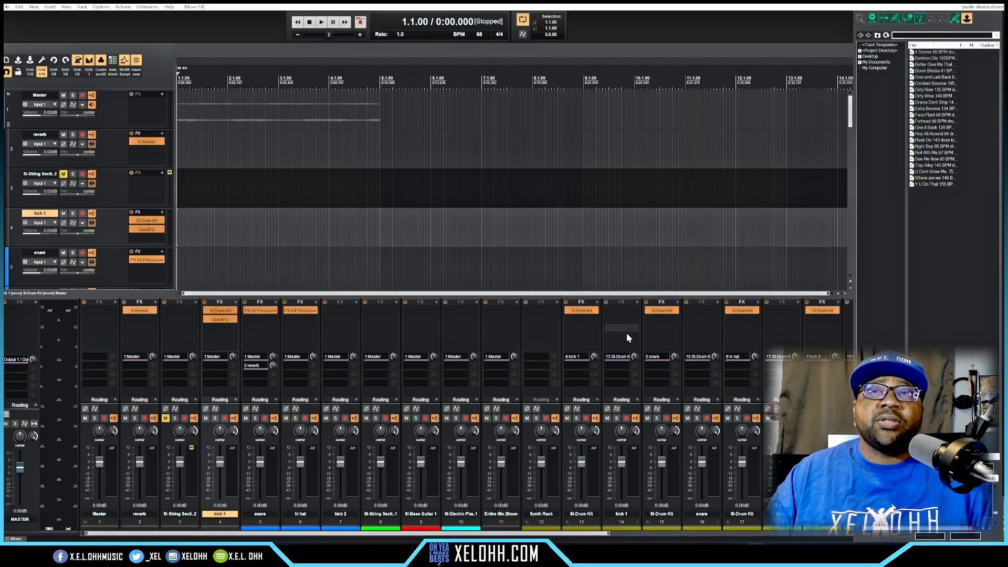
Step: Move the kick 1 MIDI item from track 14 up to the kick 1 track (track 4)
click(622, 522)
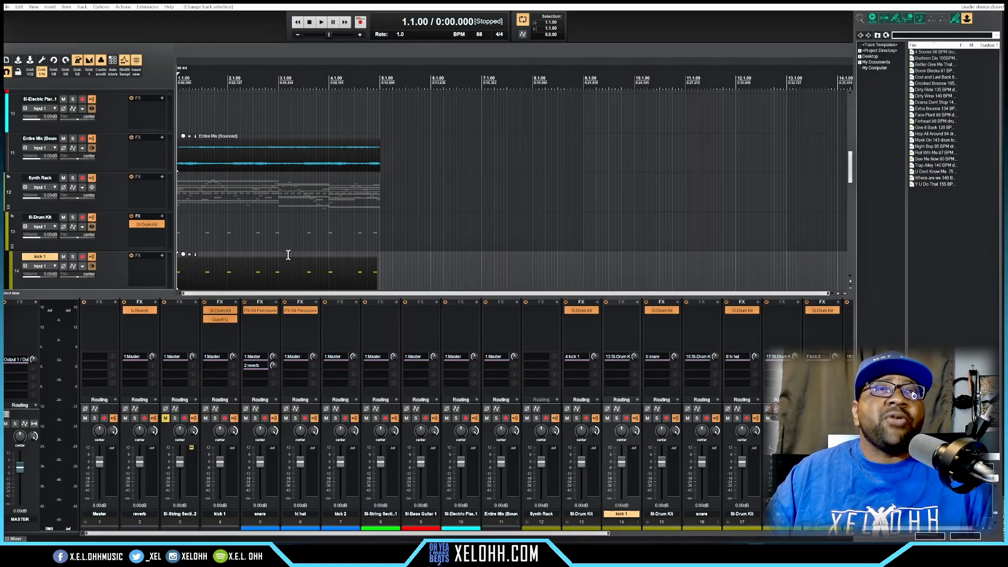
click(272, 263)
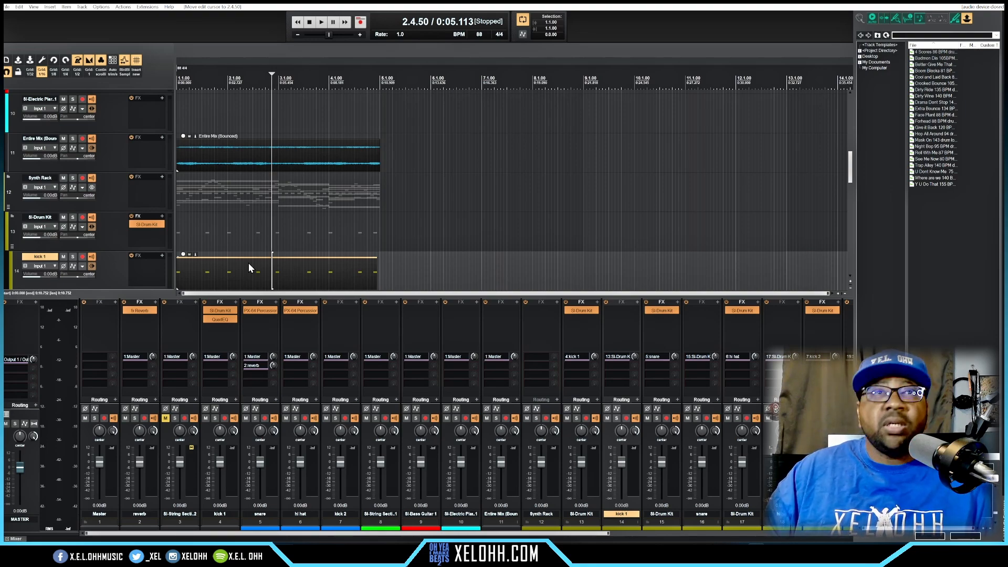
key(KP_8)
key(KP_8)
key(KP_8)
key(KP_8)
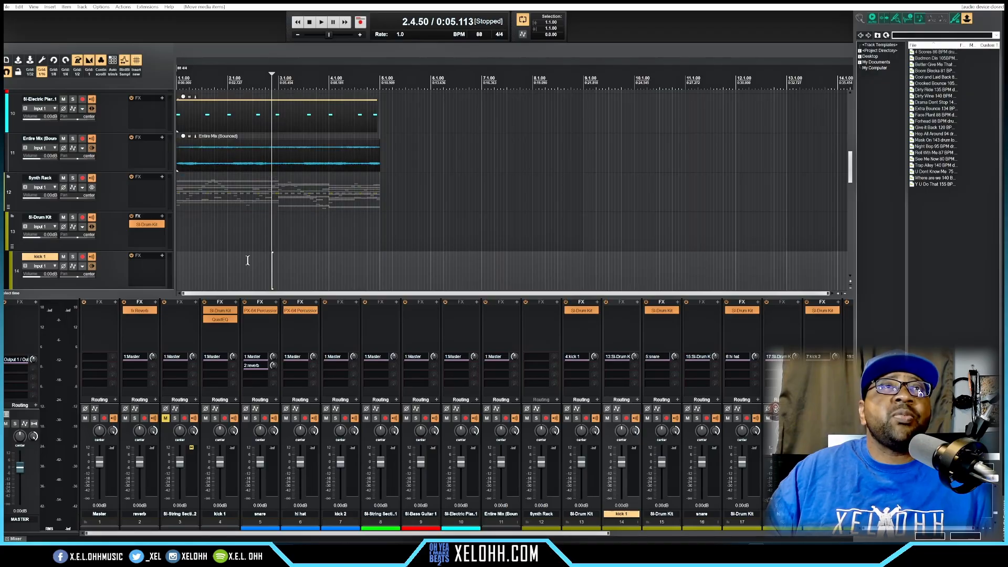
key(KP_8)
key(KP_8)
scroll(251, 261, up, 3)
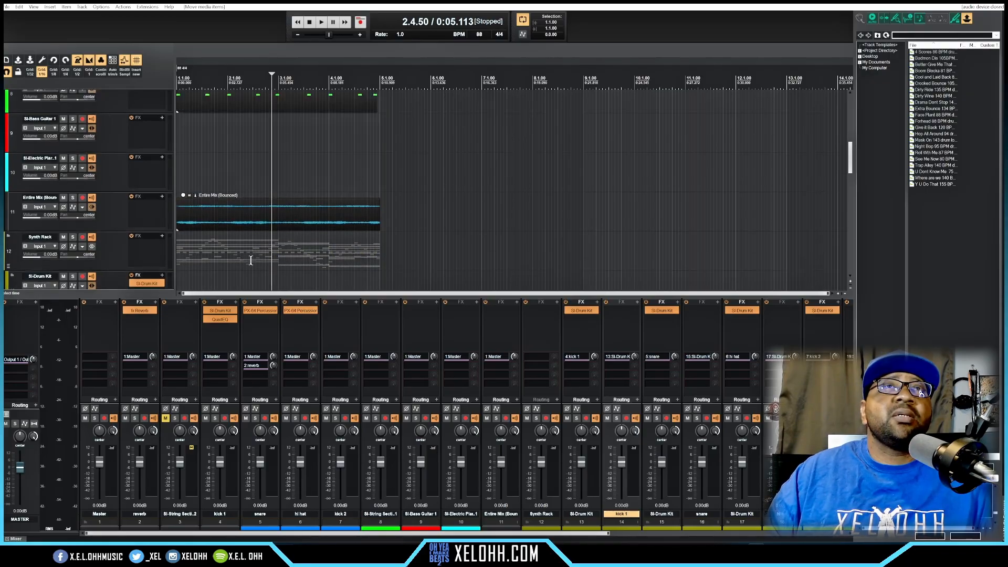
scroll(251, 260, up, 3)
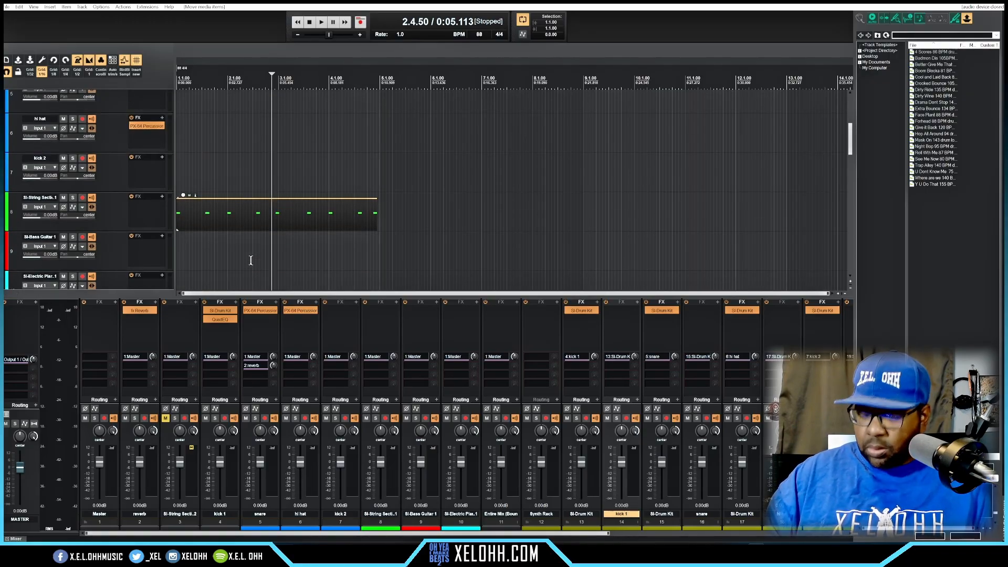
key(KP_8)
key(KP_8)
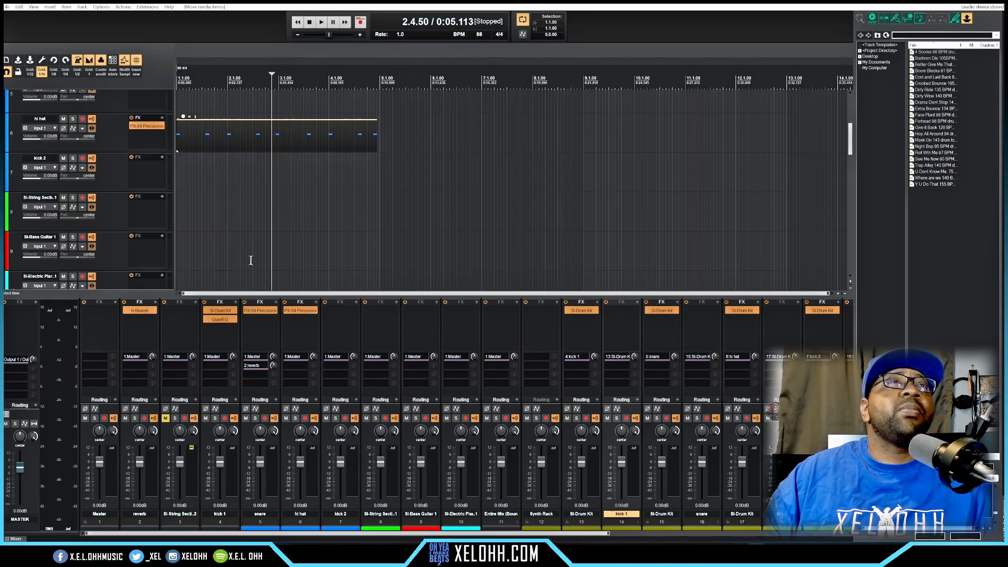
key(KP_8)
key(KP_8)
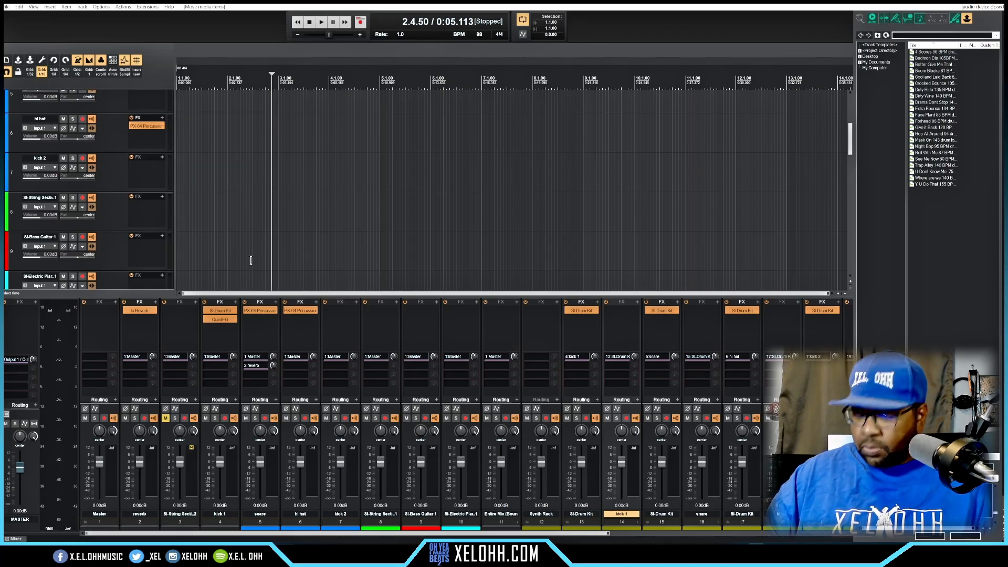
scroll(251, 260, up, 3)
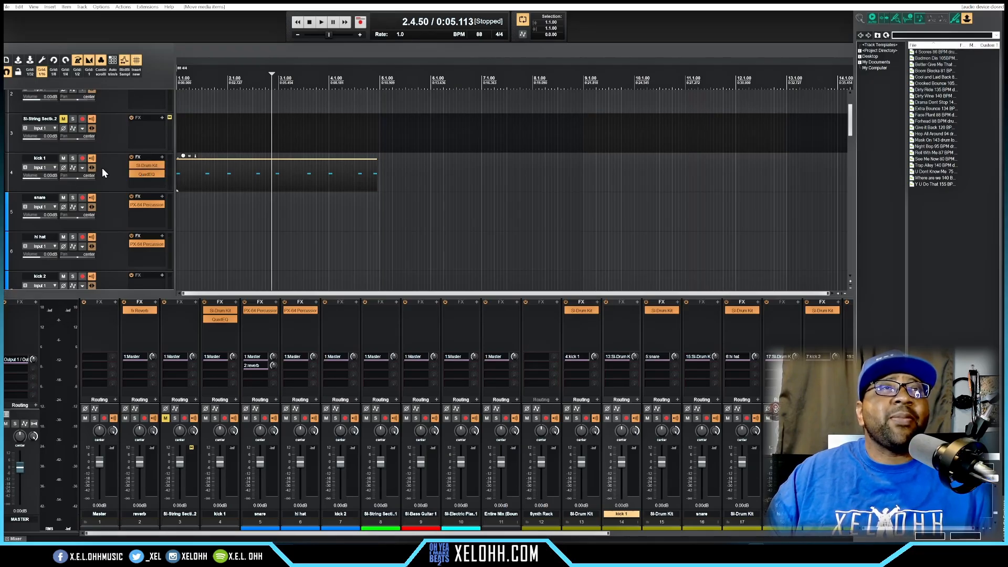
Step: Solo the kick 1 track (track 4) and listen to it from the start of the project
click(72, 158)
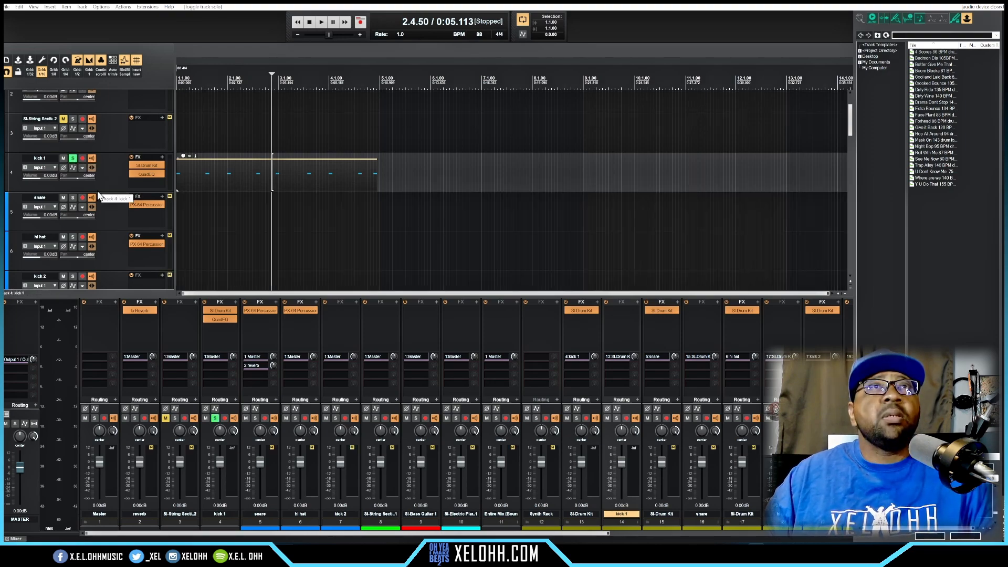
key(Home)
key(space)
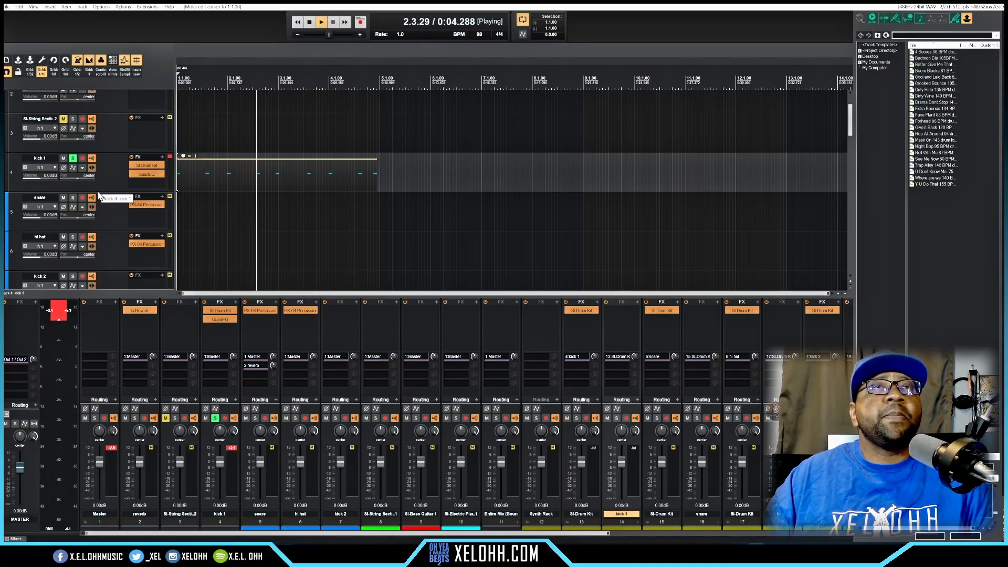
key(space)
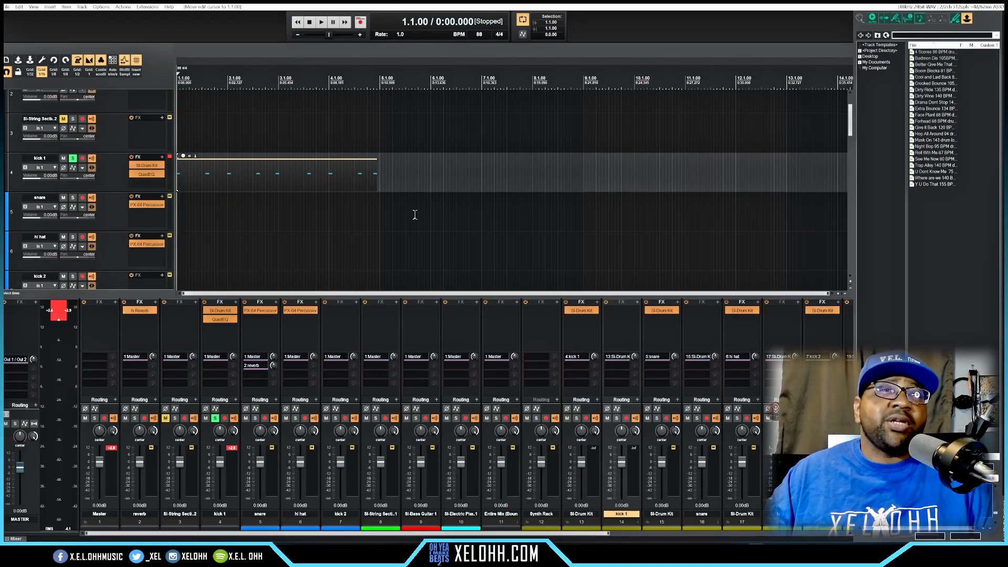
Step: Extend the snare MIDI item on track 16 to the start of bar 5 and duplicate it twice in a row
scroll(415, 214, down, 8)
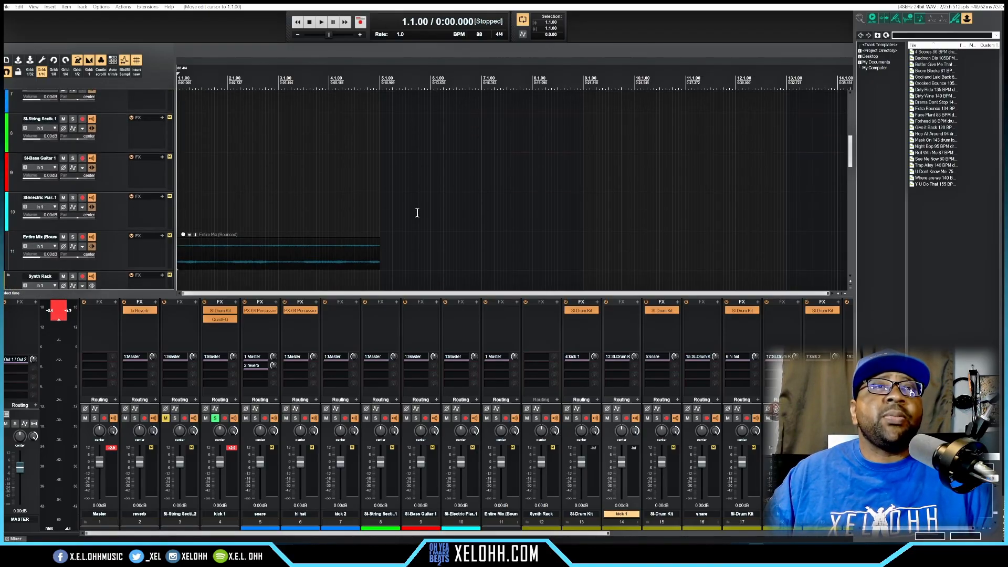
scroll(416, 214, down, 3)
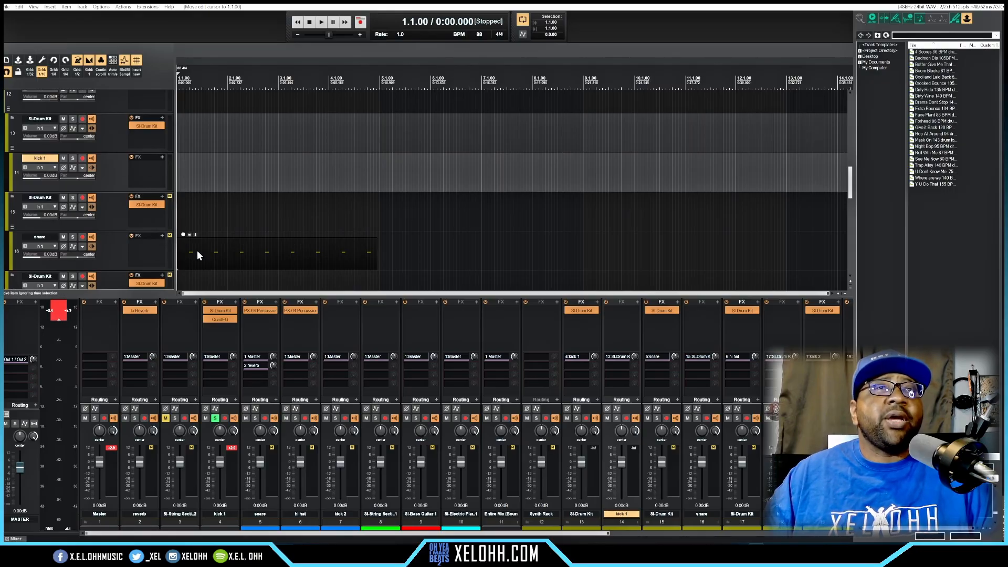
click(237, 245)
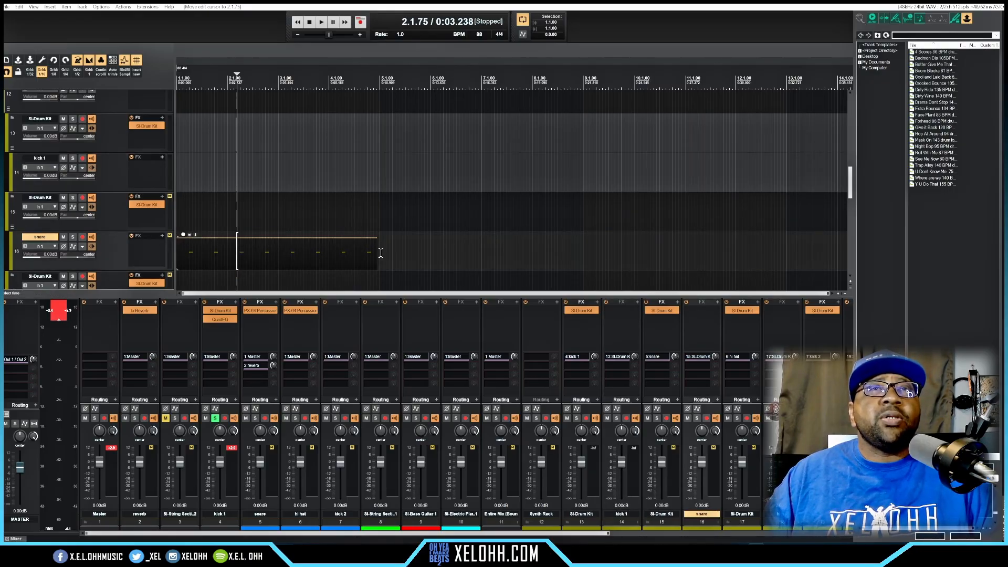
drag(374, 247, 378, 246)
click(299, 246)
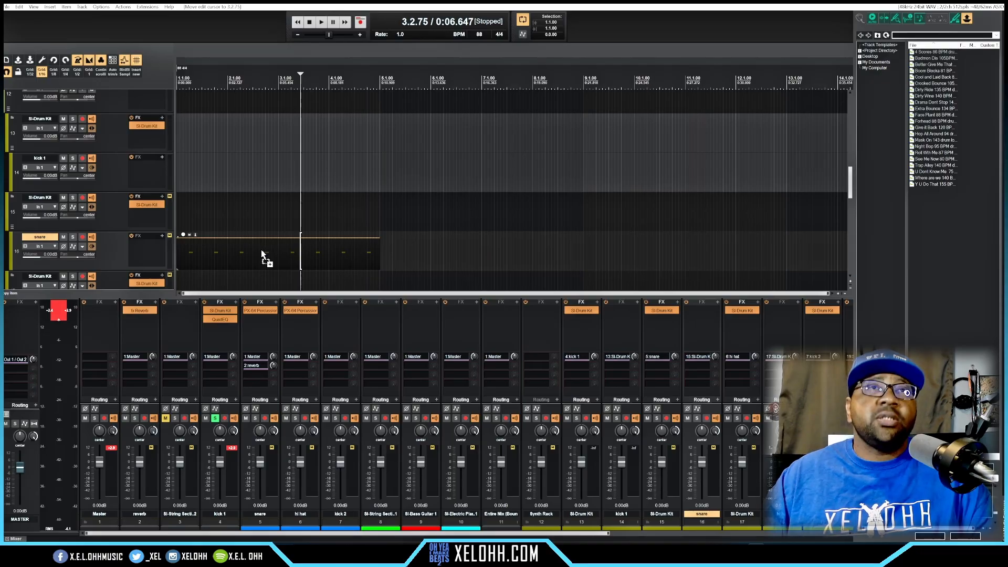
key(ctrl+d)
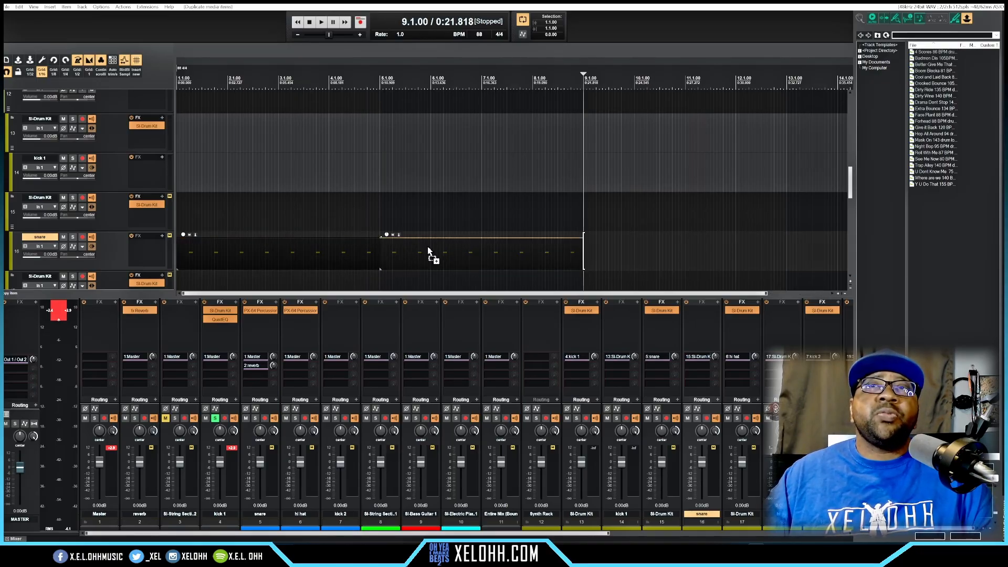
key(ctrl+d)
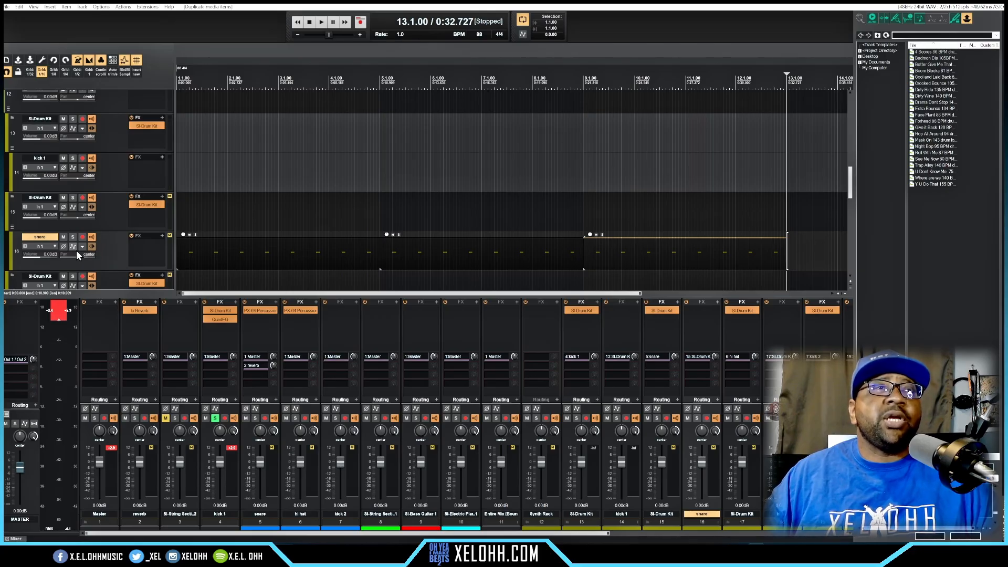
Step: Select all the snare MIDI items on track 16 and move them up to the snare track (track 5)
double_click(109, 256)
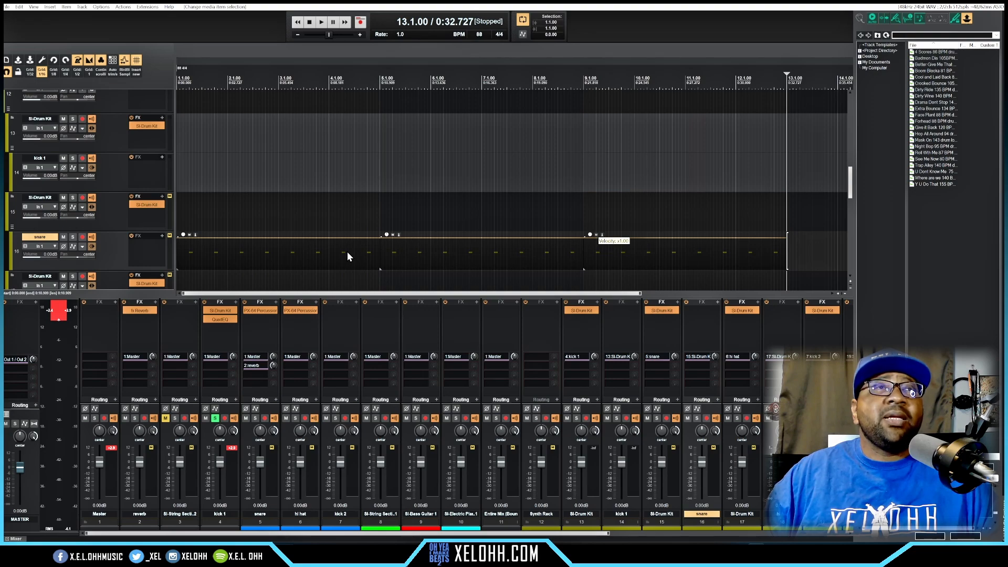
key(KP_8)
key(KP_8)
key(KP_8)
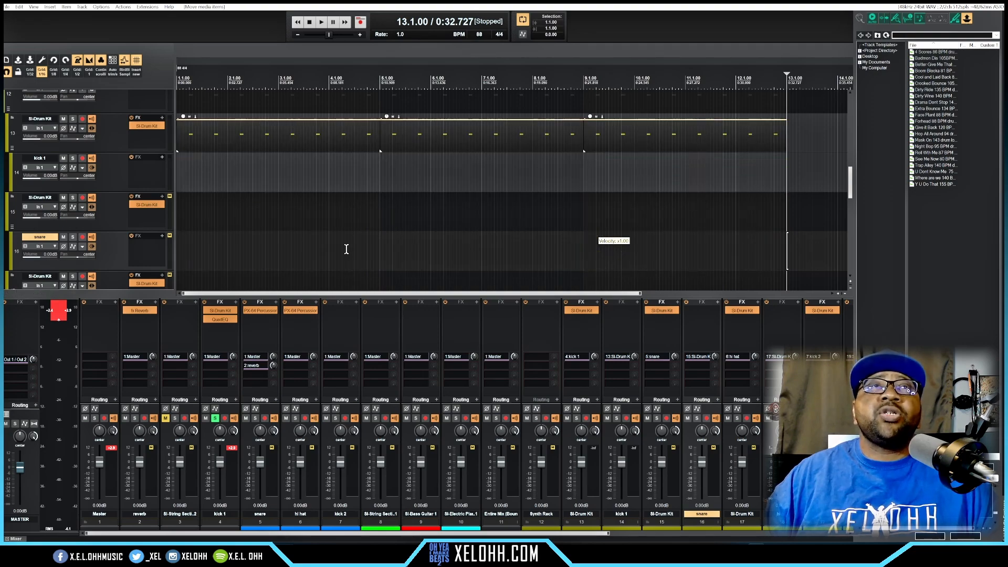
scroll(346, 249, up, 2)
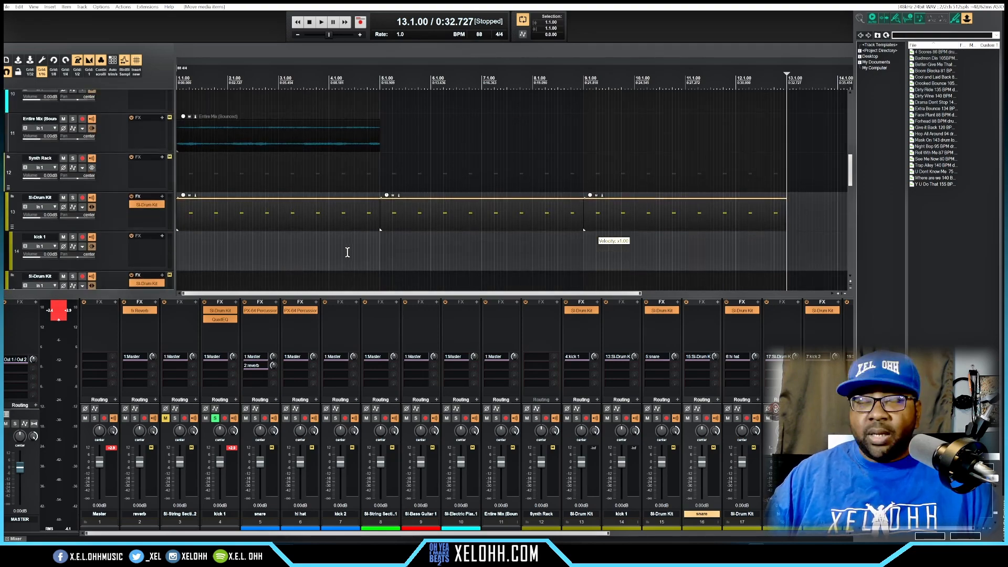
scroll(347, 252, up, 1)
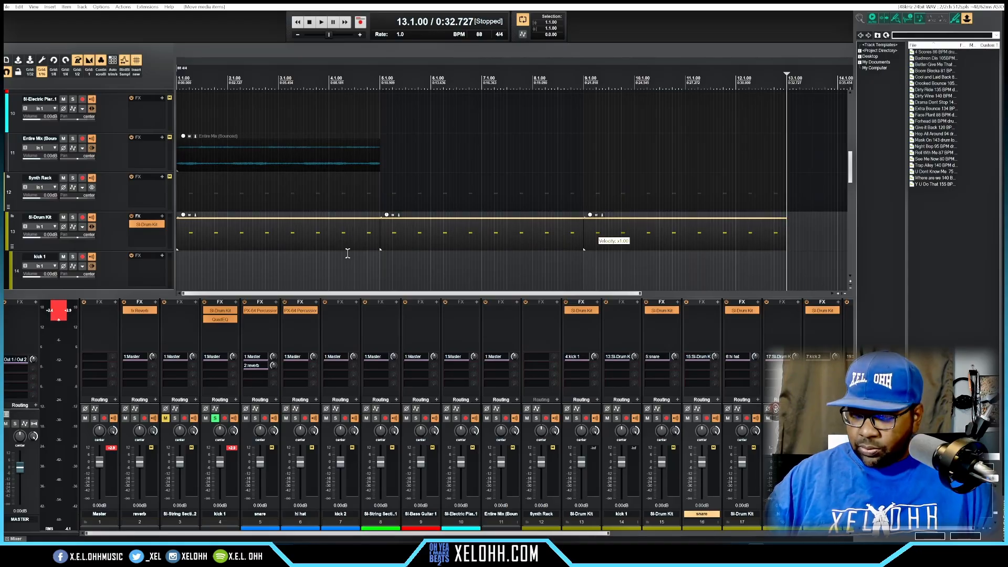
key(KP_8)
key(KP_8)
key(KP_8)
key(KP_8)
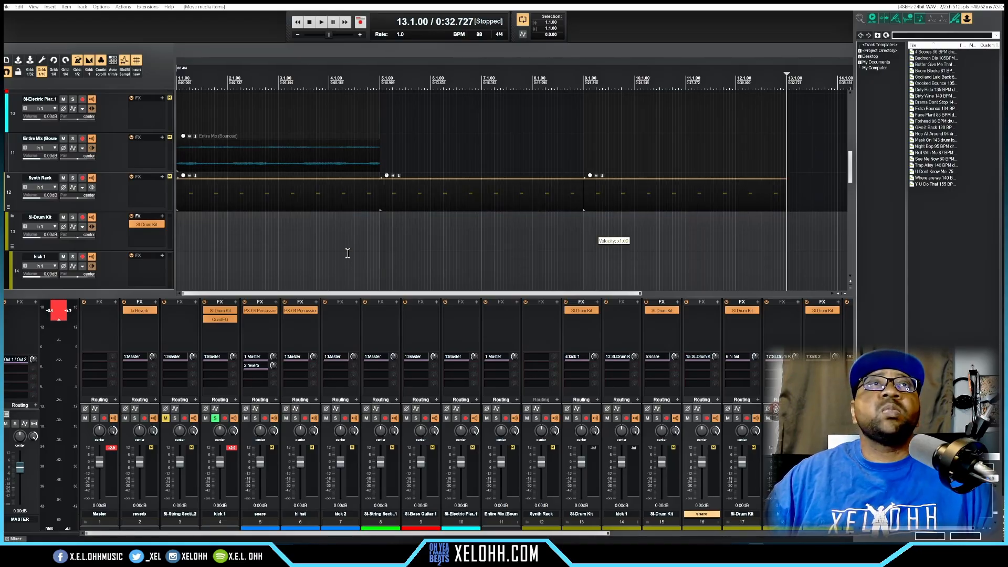
scroll(341, 255, up, 5)
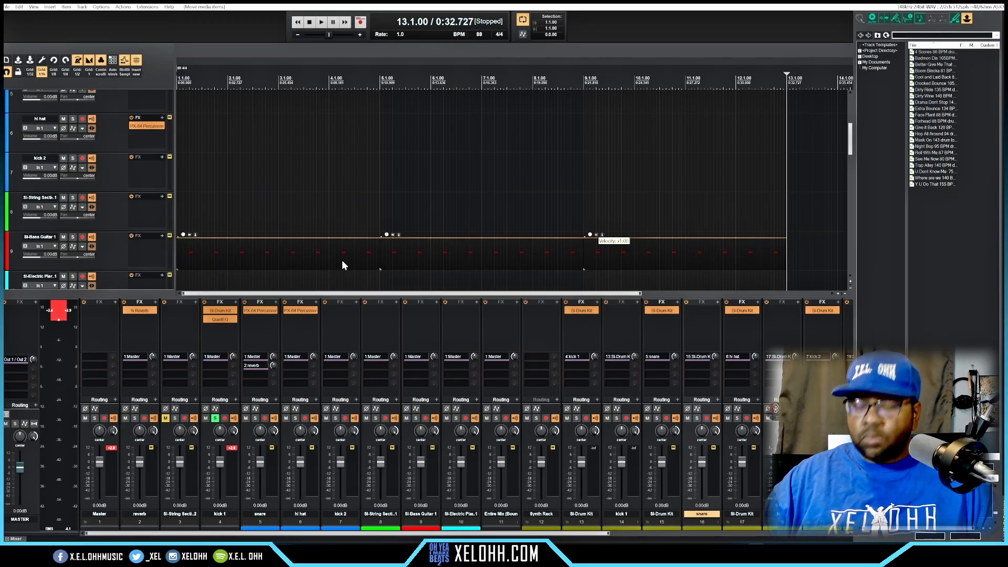
key(KP_8)
key(KP_8)
key(KP_8)
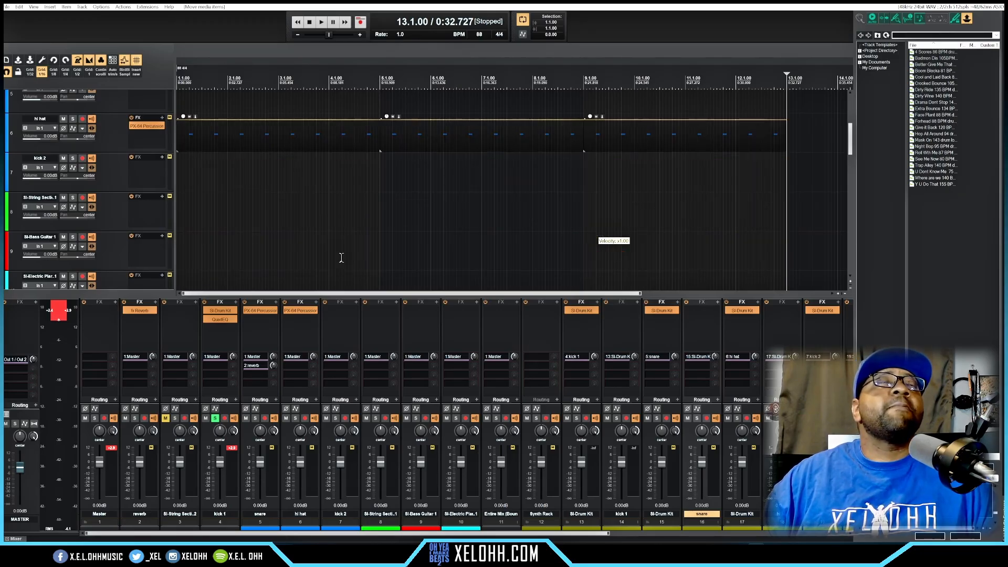
key(KP_8)
scroll(341, 258, up, 3)
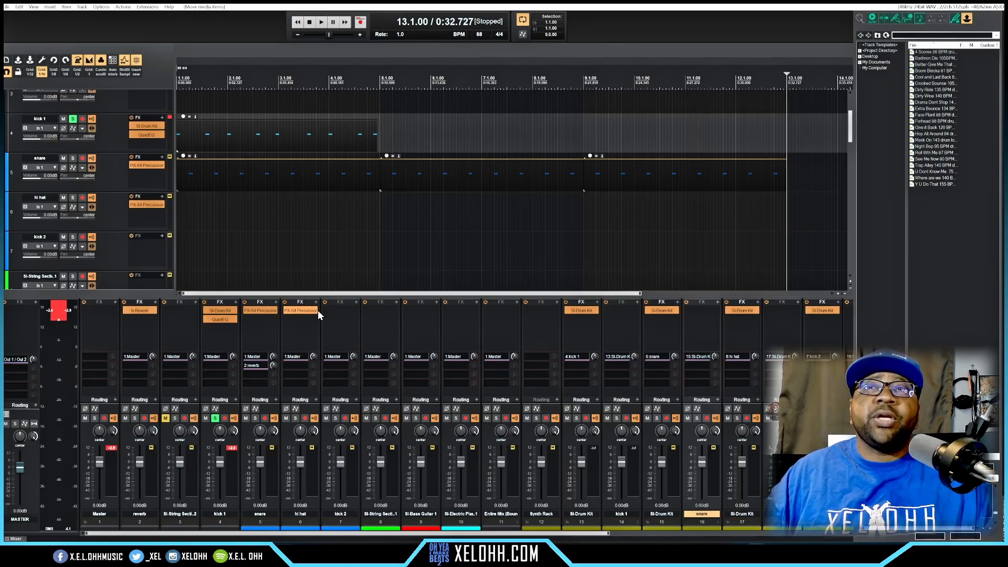
Step: Copy the SI-Drum Kit instrument from track 15 to the snare track (track 5) and place it above the PX-64 Percussion effect
drag(661, 311, 263, 311)
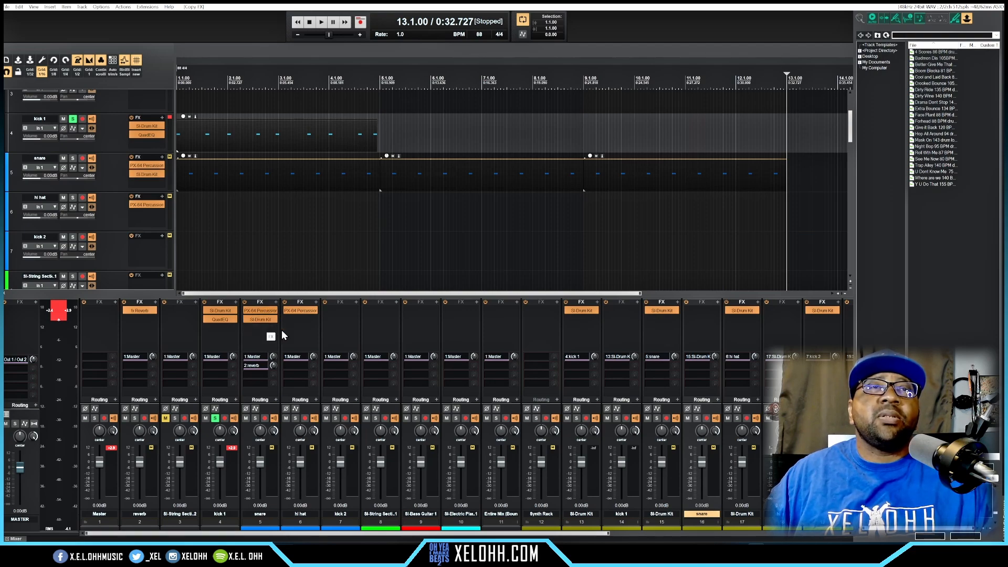
drag(262, 315, 263, 344)
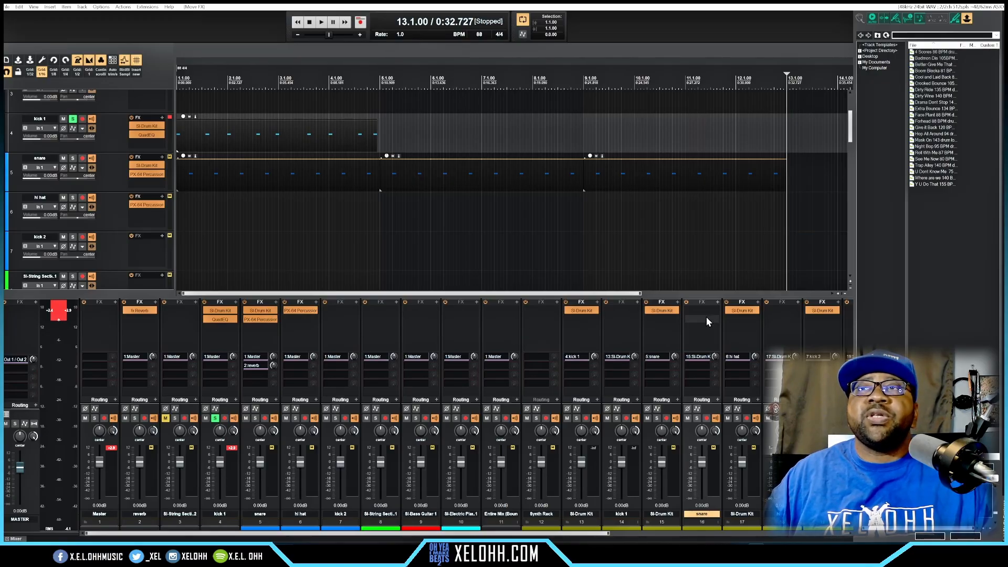
Step: Check the SI-Drum Kit on track 17 and copy it to the hi hat track (track 6), above the PX-64 Percussion effect
double_click(742, 310)
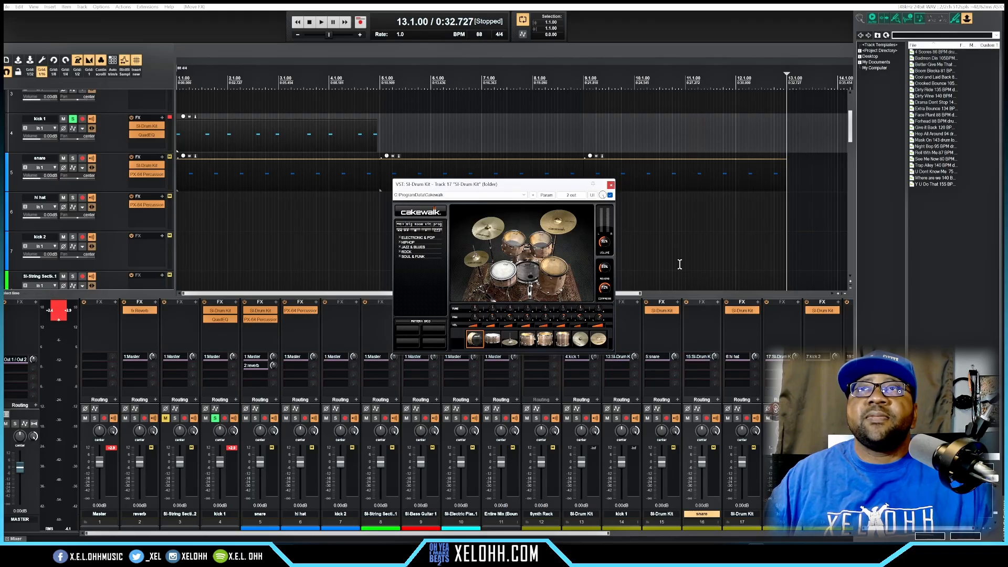
click(611, 184)
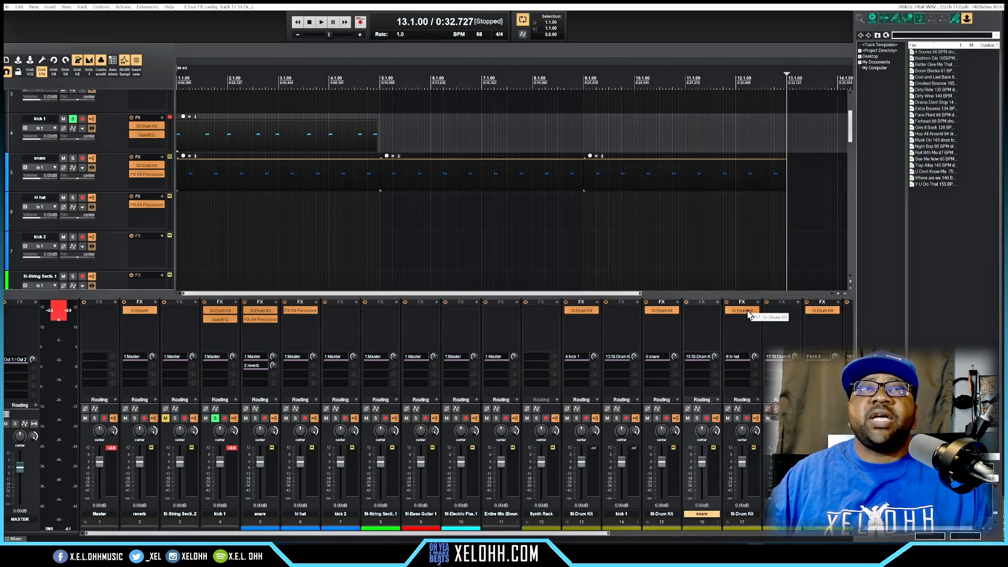
drag(427, 320, 300, 336)
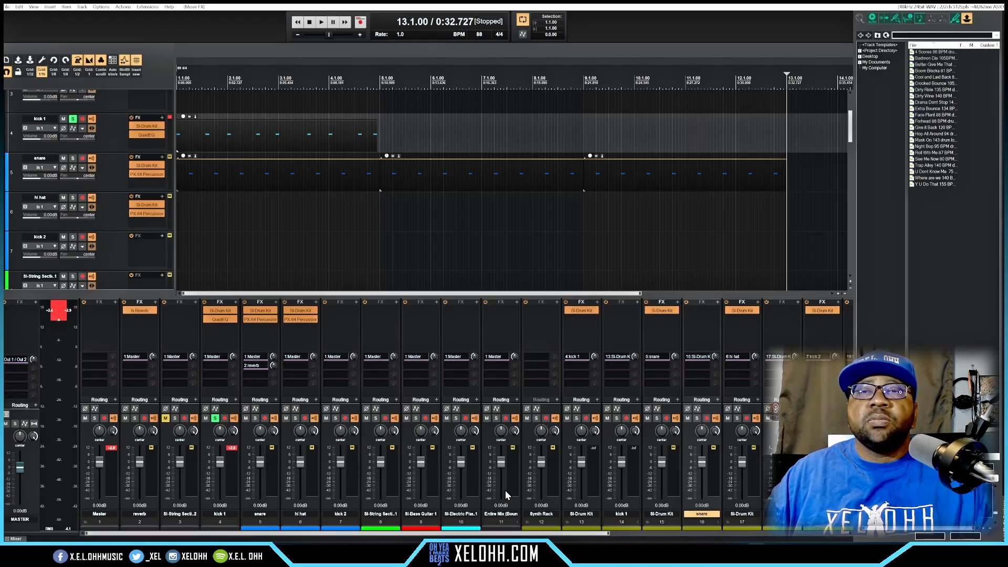
Step: Check the SI-Drum Kit on track 19 and copy it to the kick 2 track (track 7), leaving its plugin window closed
drag(498, 531, 612, 537)
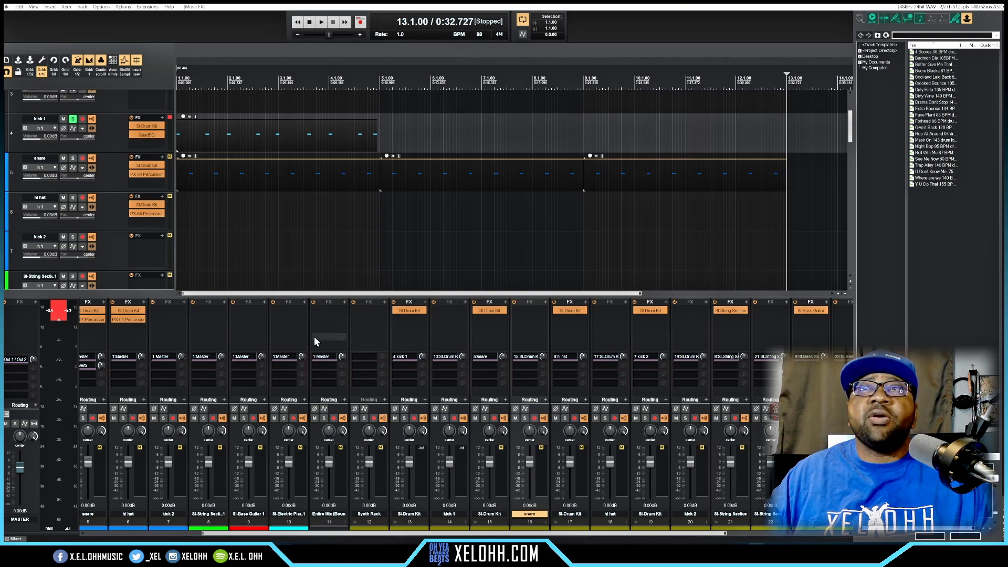
double_click(656, 311)
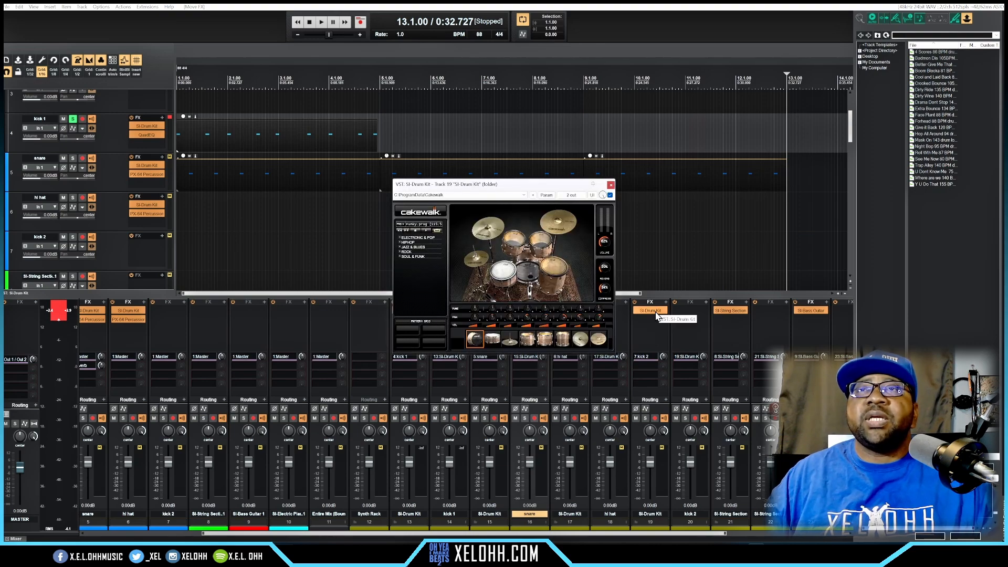
drag(653, 312, 175, 309)
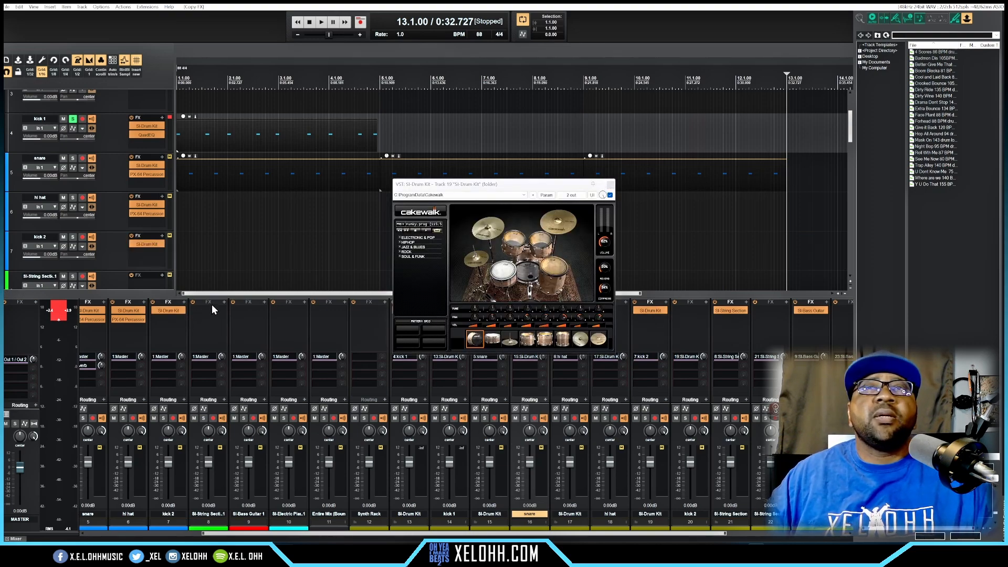
click(610, 184)
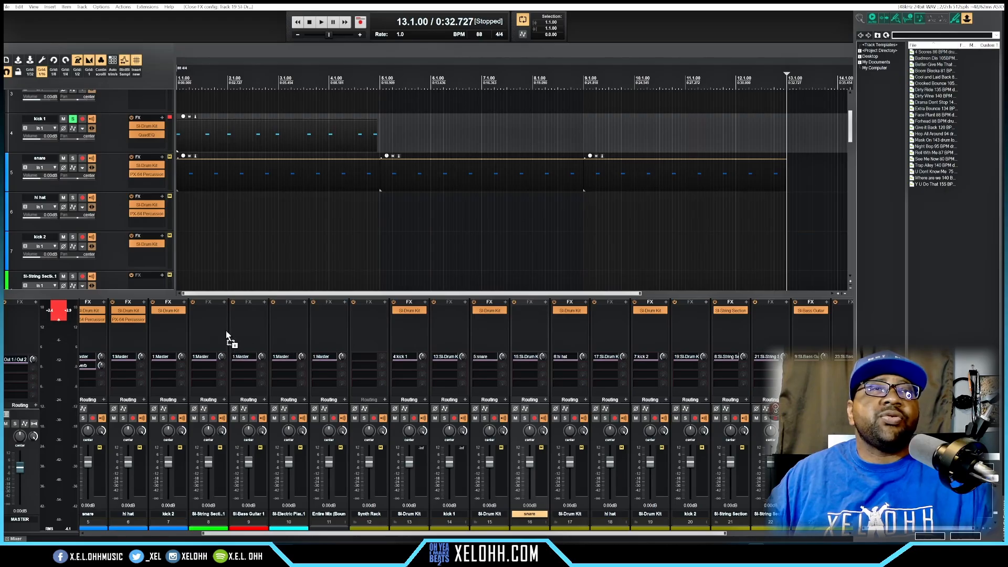
Step: Copy the SI-String Section instrument from track 21 to track 8 and the SI-Bass Guitar instrument from track 23 to track 9
drag(210, 315, 209, 314)
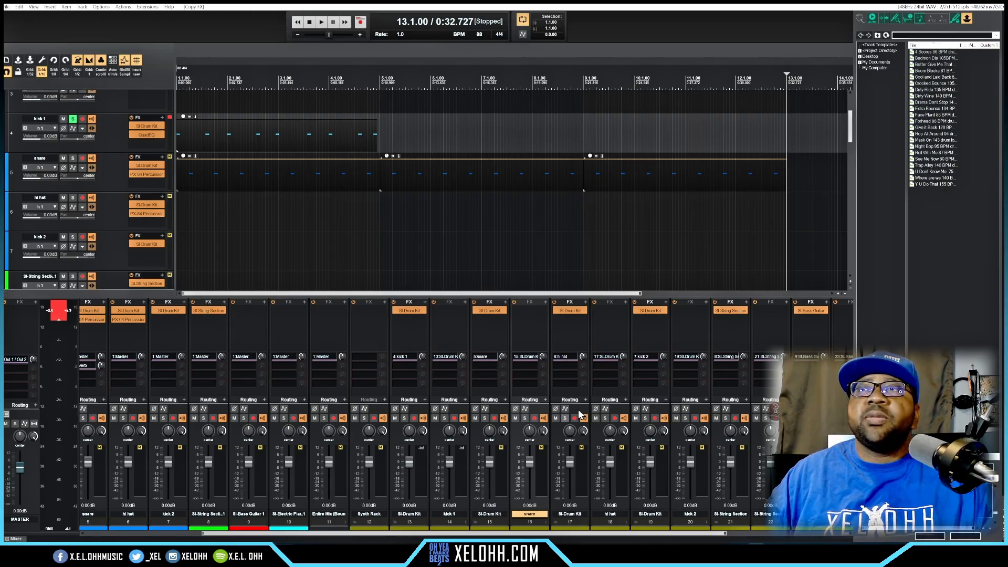
drag(817, 310, 248, 312)
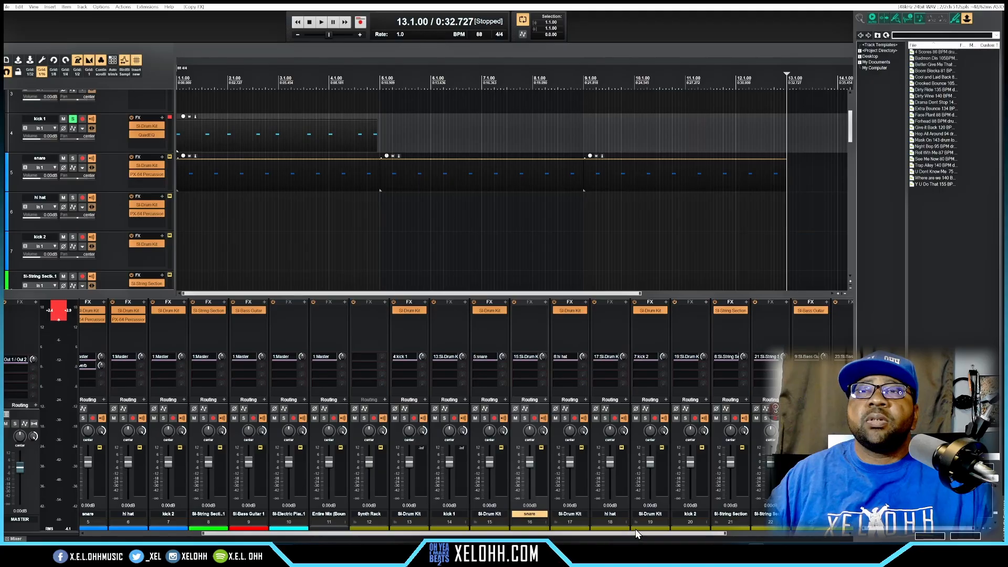
Step: Copy the SI-Electric Piano instrument from track 25 to track 10 and the SI-String Section instrument from track 27 to track 3
drag(636, 533, 732, 512)
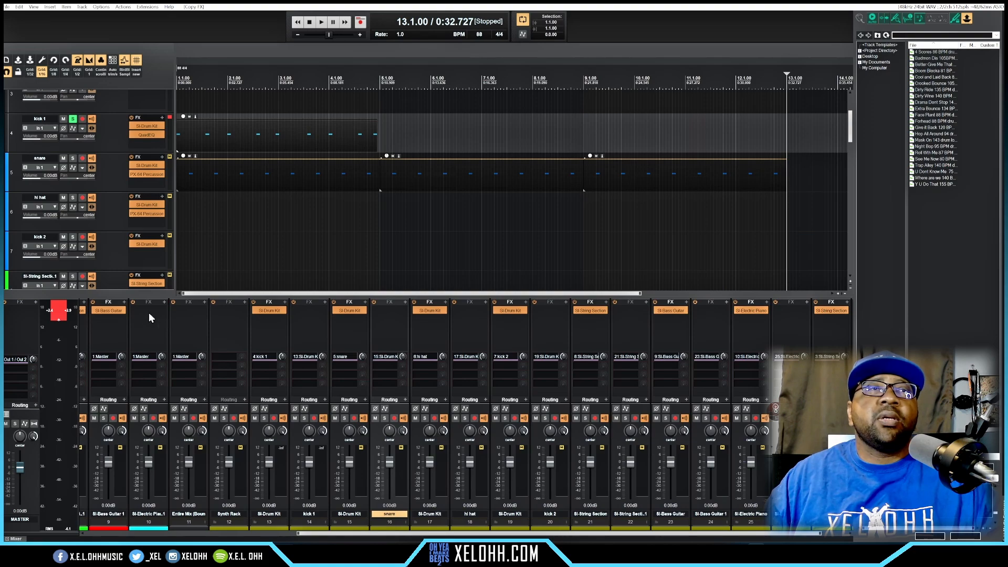
drag(149, 313, 832, 311)
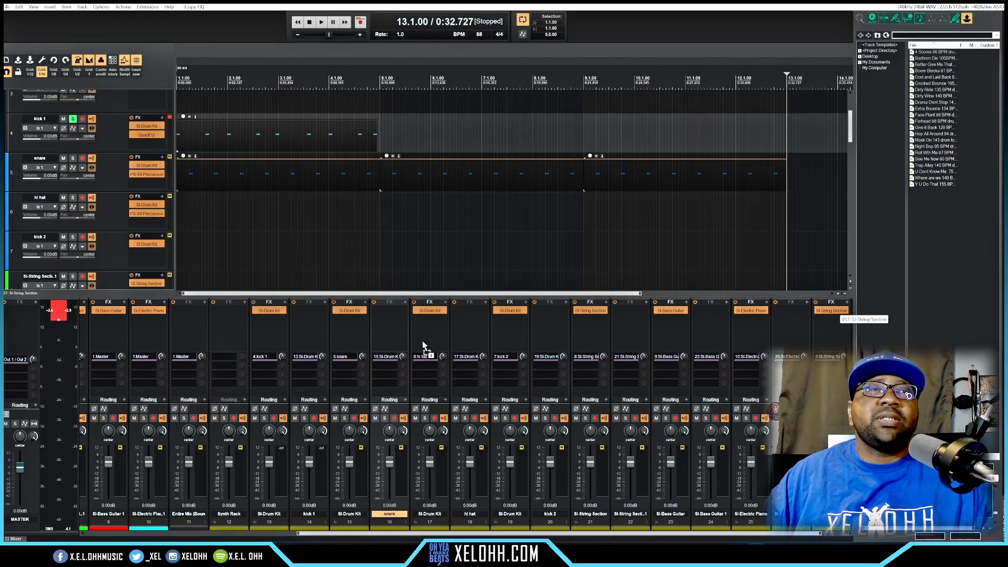
scroll(79, 333, left, 2)
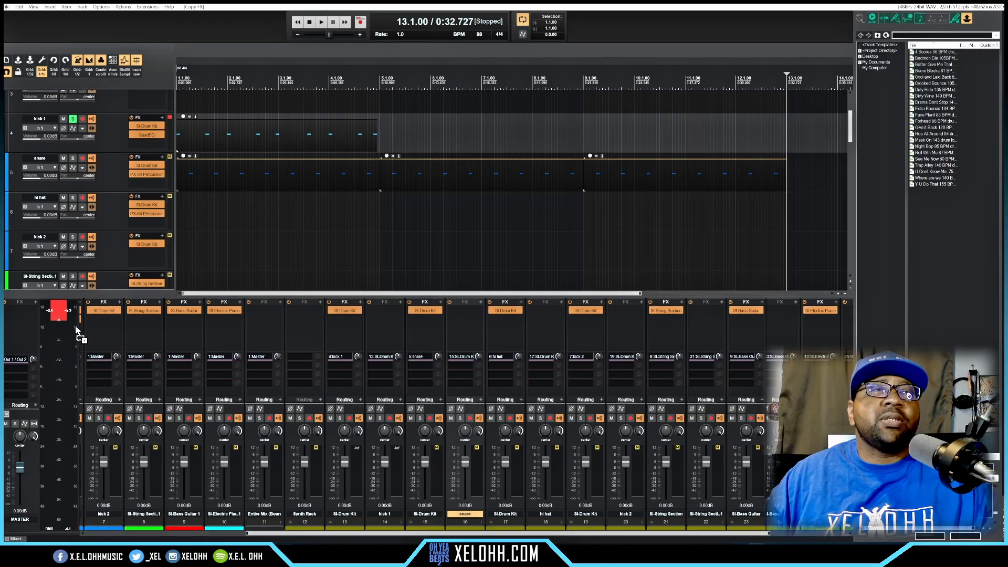
scroll(76, 330, left, 5)
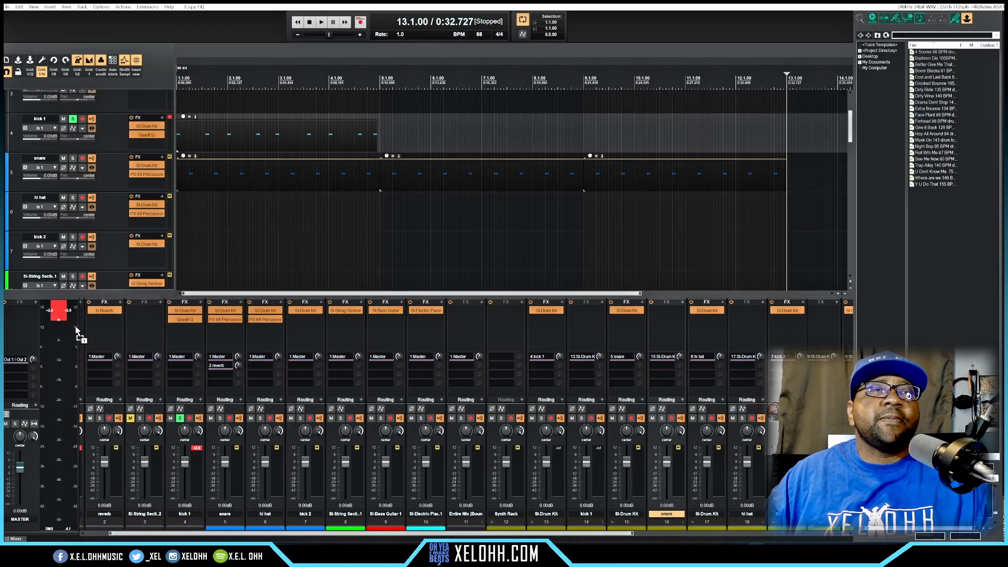
scroll(76, 331, left, 1)
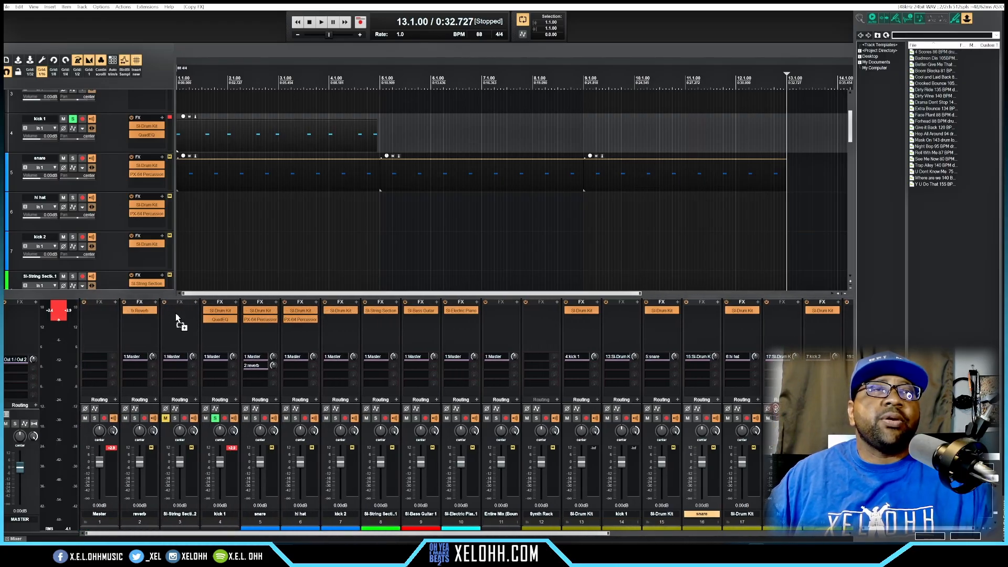
drag(176, 317, 176, 313)
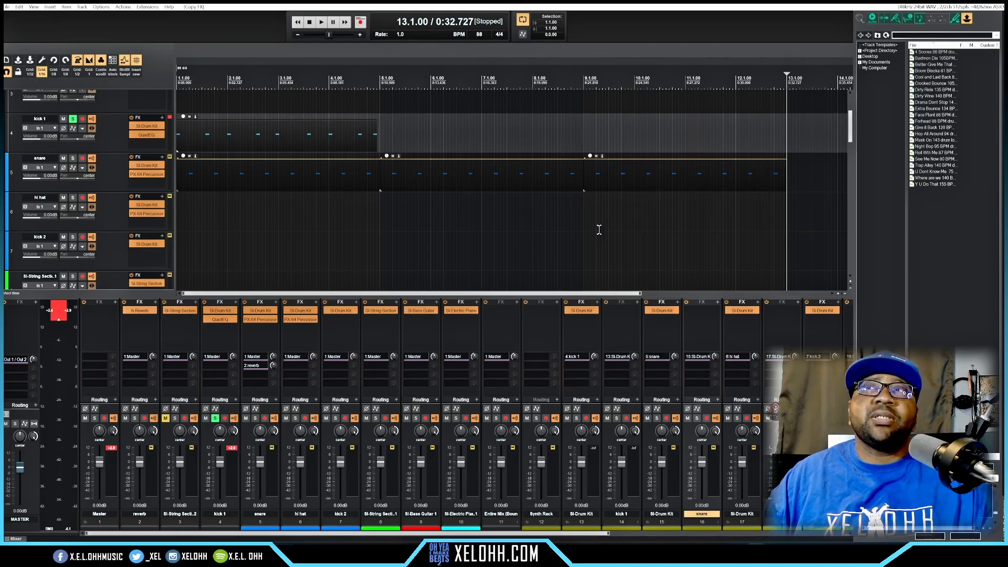
Step: Hide the docked mixer and media browser so the arrangement fills the window
scroll(609, 217, down, 5)
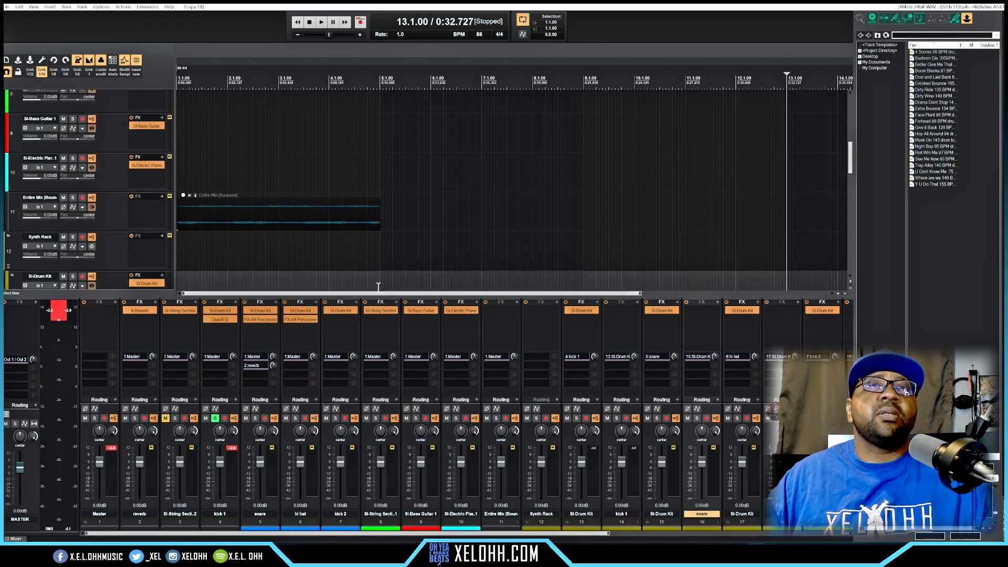
key(alt+d)
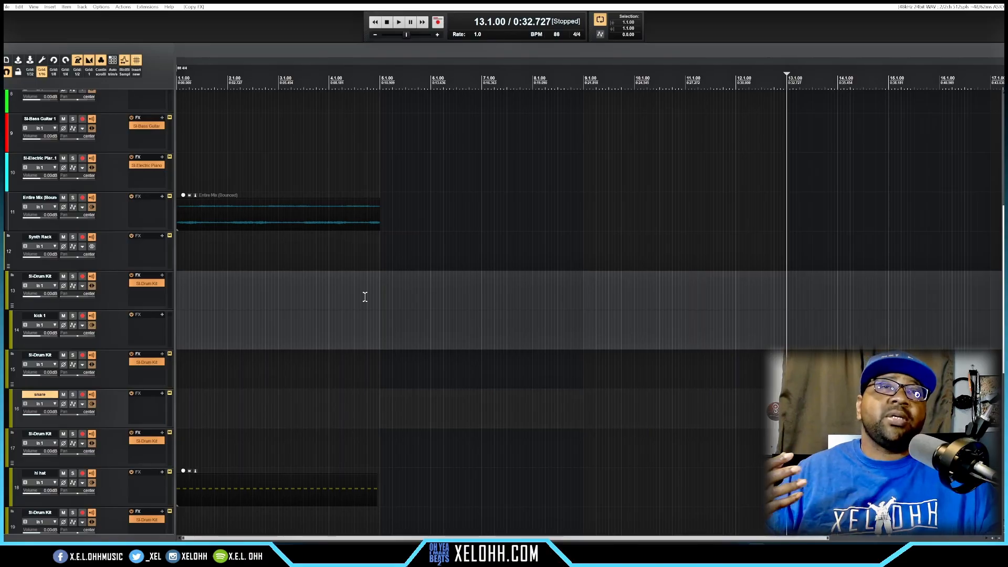
key(alt+d)
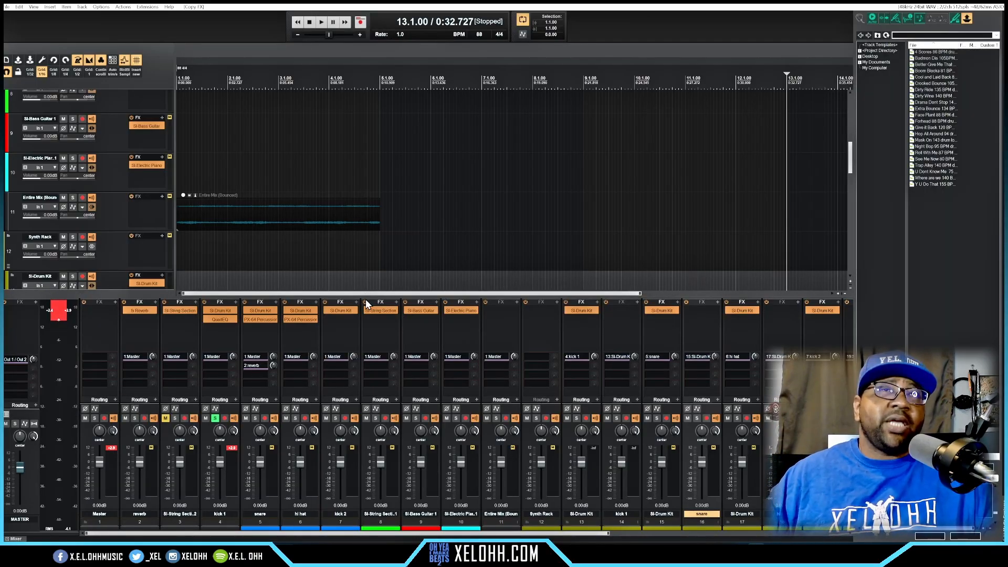
key(alt+d)
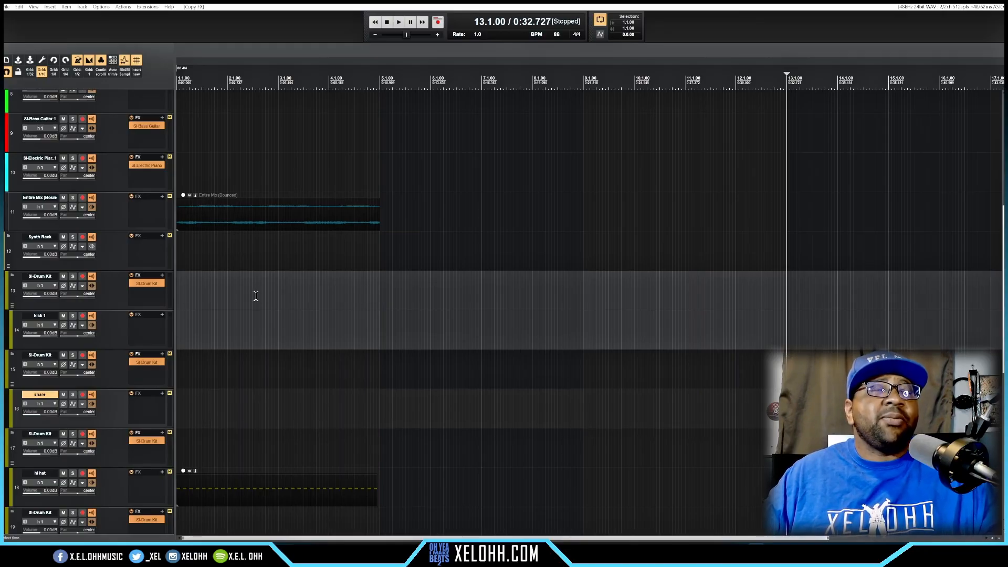
Step: Shrink the child tracks of the Master folder (tracks 2 to 11) to their compact height
scroll(282, 376, down, 3)
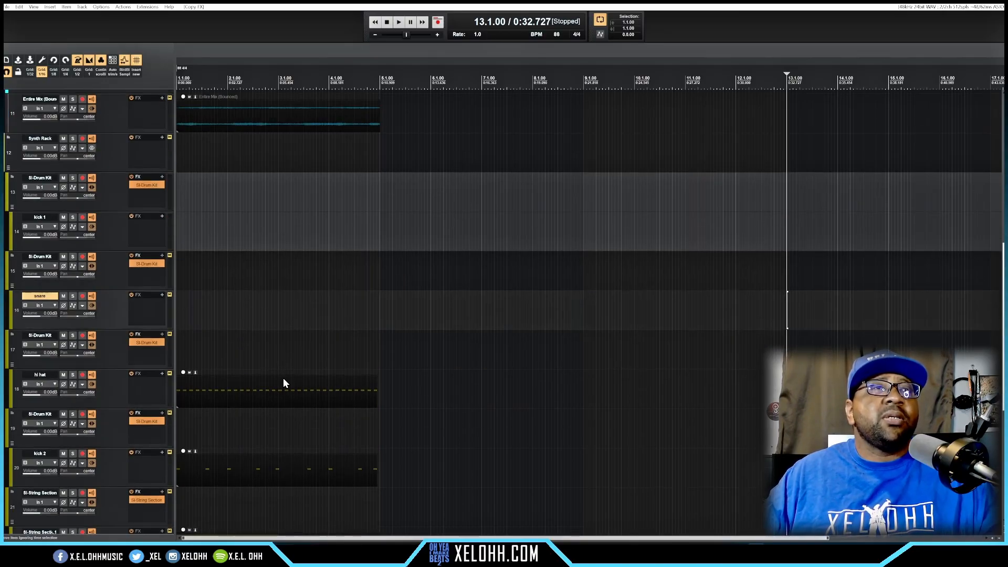
scroll(285, 379, up, 3)
scroll(285, 378, up, 6)
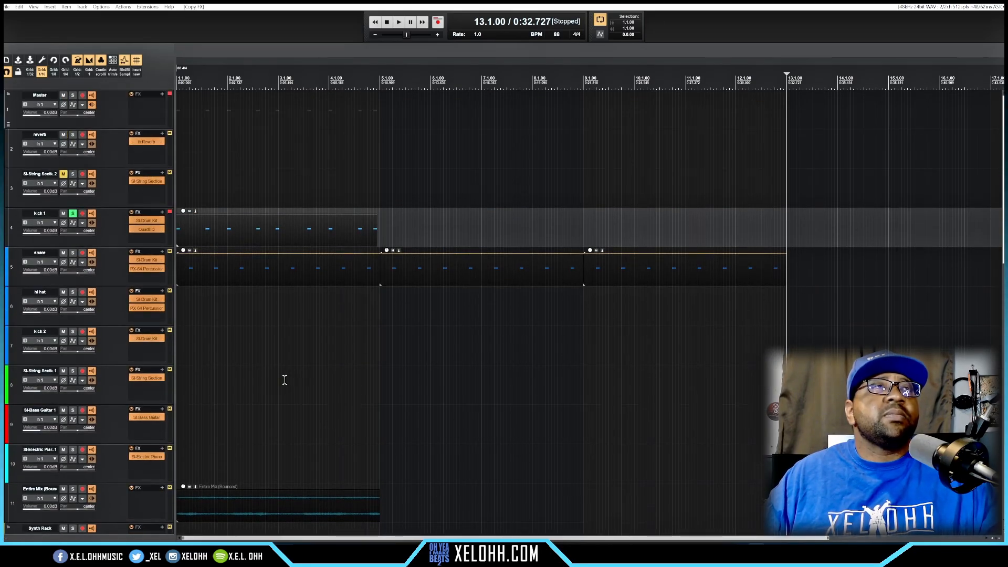
click(8, 126)
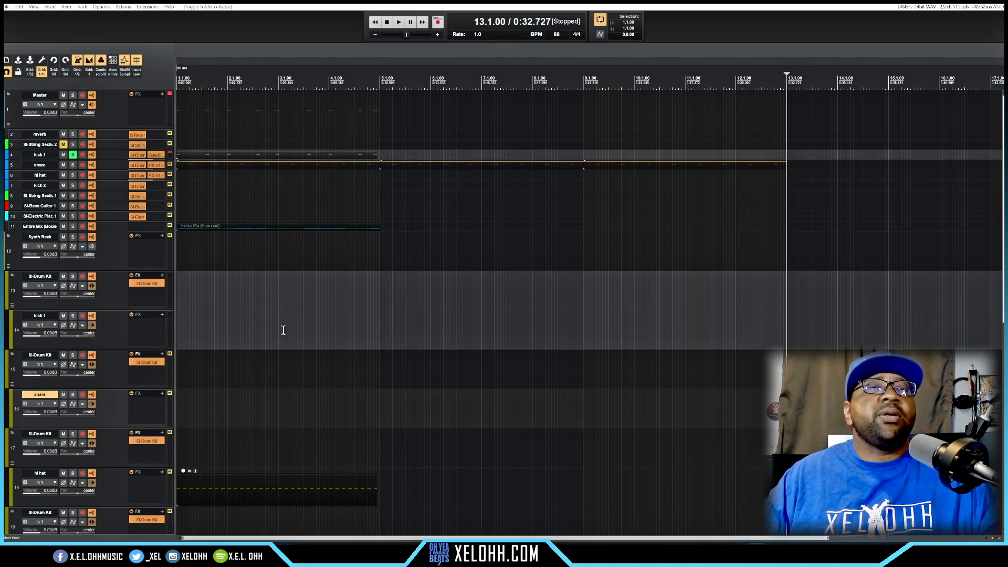
Step: Move the hi hat MIDI item from track 18 up to the hi hat track in the Master folder (track 6)
click(238, 486)
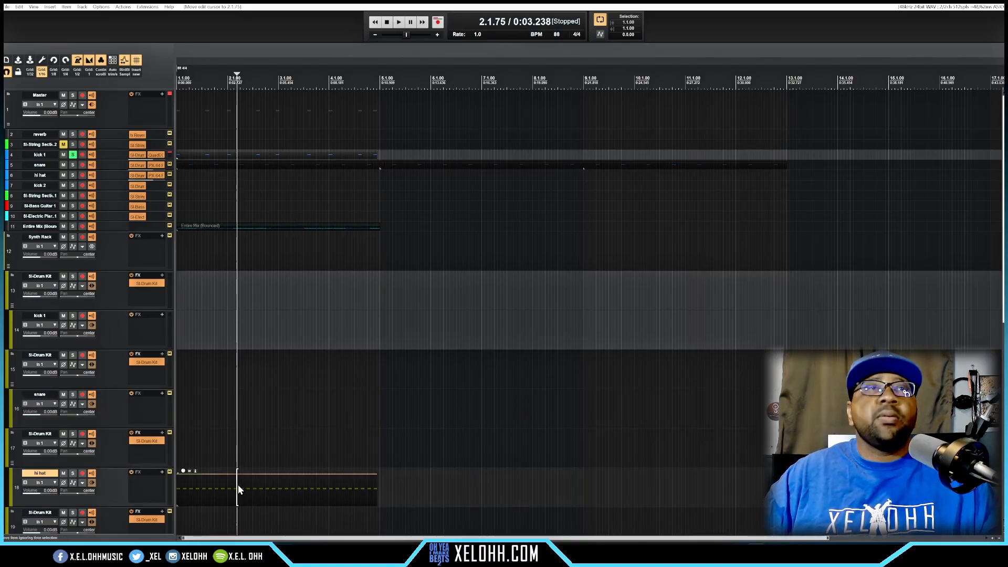
key(KP_8)
key(KP_8)
key(KP_8)
key(KP_8)
key(KP_8)
key(KP_8)
key(KP_8)
key(KP_8)
key(KP_8)
key(KP_8)
key(KP_8)
key(KP_8)
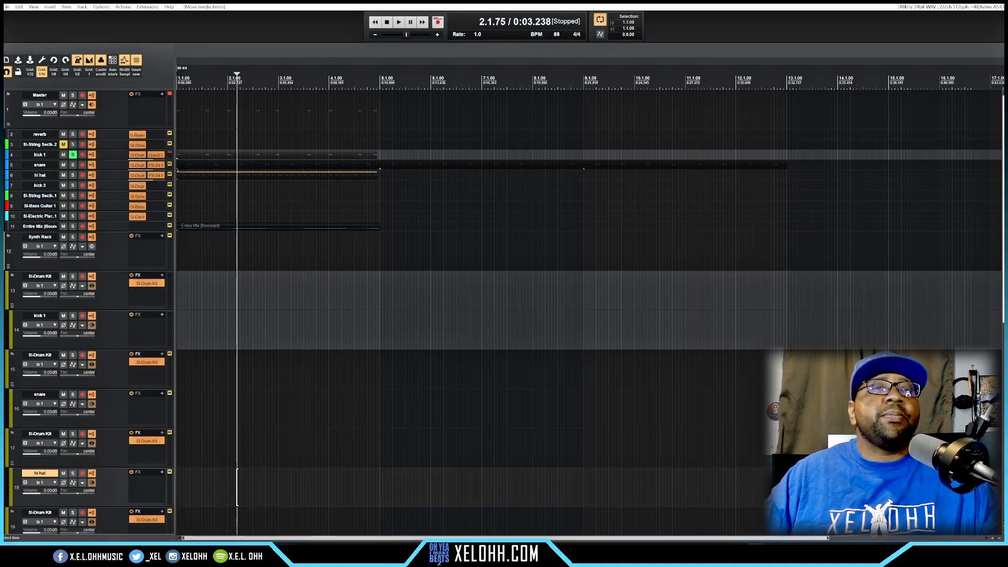
Step: Move the kick 2 MIDI item from track 20 up to the kick 2 track in the Master folder (track 7)
scroll(299, 467, down, 1)
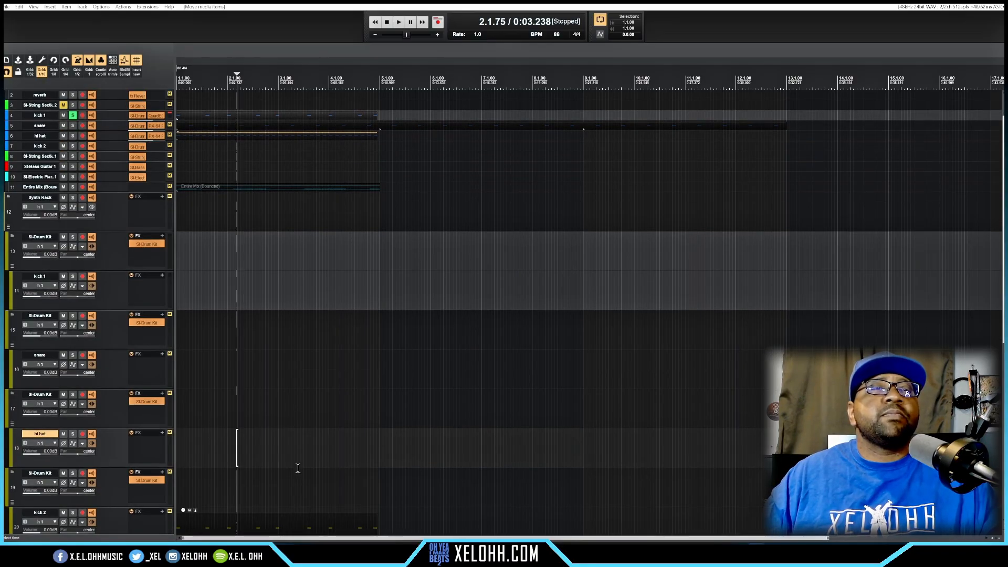
click(280, 520)
key(KP_8)
key(KP_8)
key(KP_8)
key(KP_8)
key(KP_8)
key(KP_8)
key(KP_8)
key(KP_8)
key(KP_8)
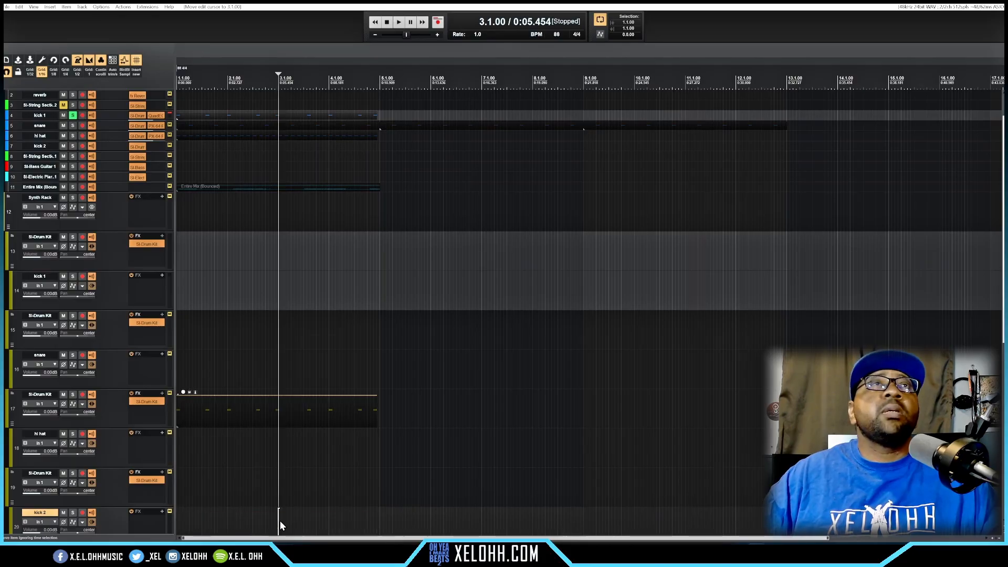
key(KP_8)
key(KP_8)
key(KP_8)
key(KP_8)
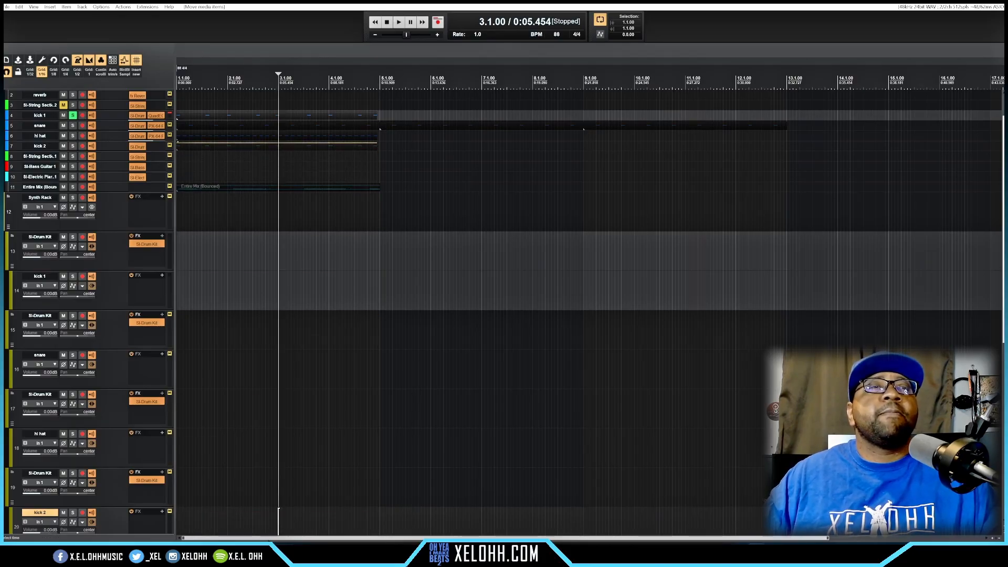
Step: Shrink the child tracks of the Synth Rack folder and move the string section MIDI item from track 22 up to track 8
click(8, 227)
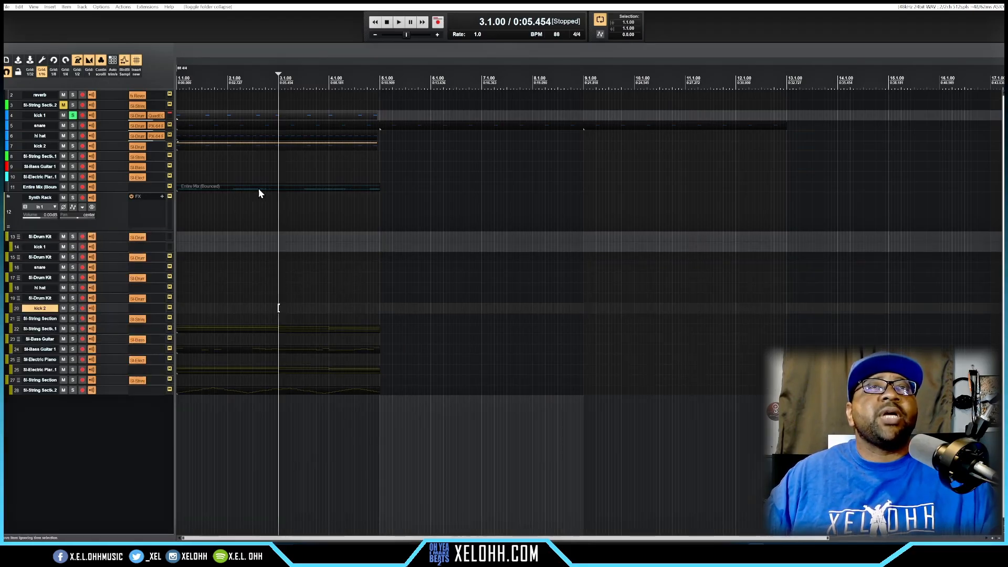
click(242, 330)
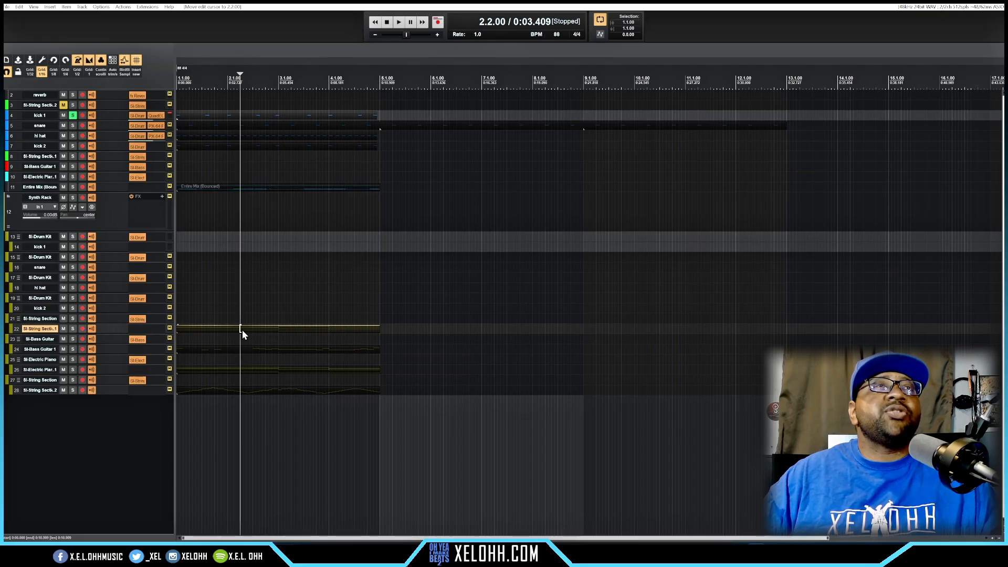
key(KP_8)
key(KP_8)
key(KP_8)
key(KP_8)
key(KP_8)
key(KP_8)
key(KP_8)
key(KP_8)
key(KP_8)
key(KP_8)
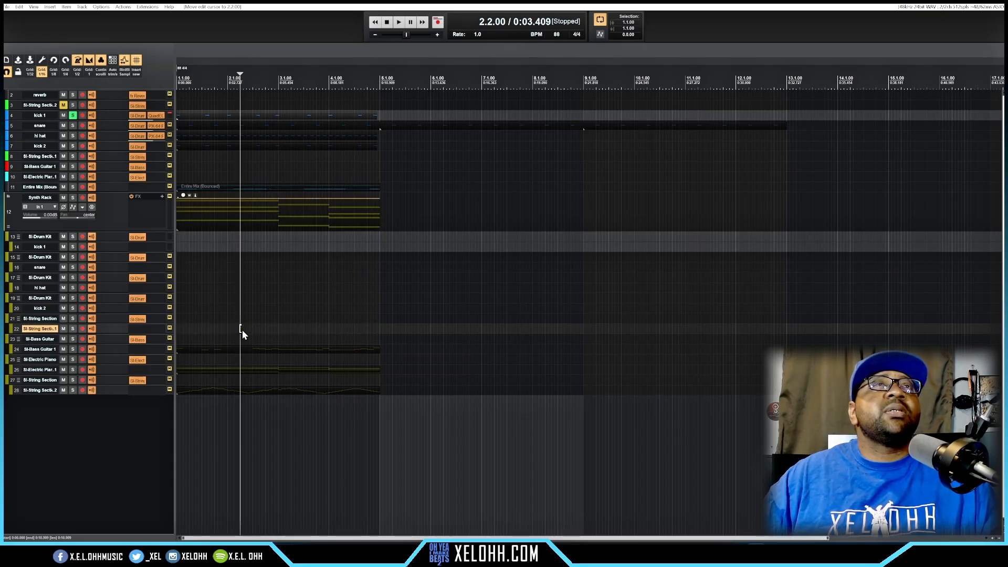
key(KP_8)
key(KP_8)
key(KP_8)
key(KP_8)
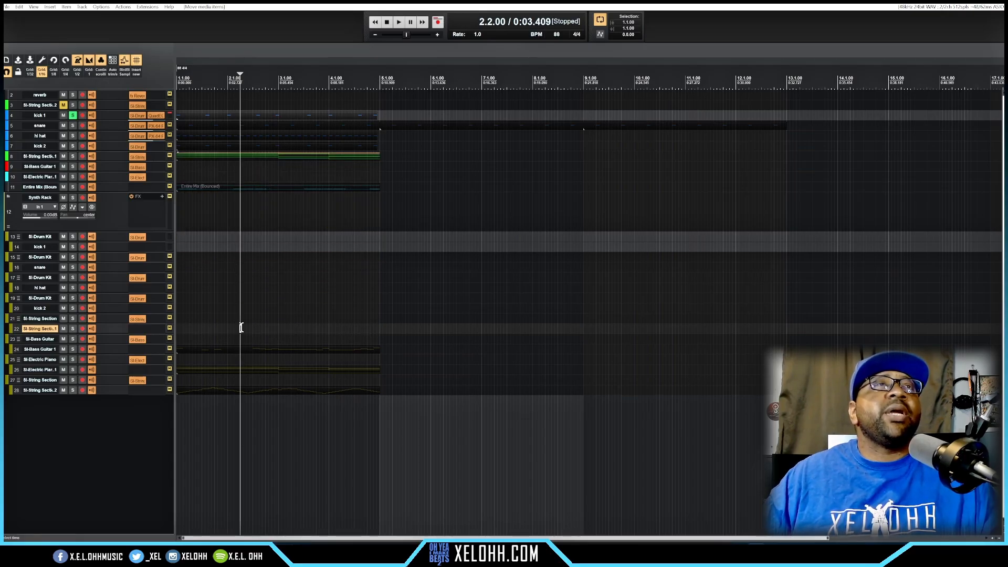
Step: Move the bass guitar MIDI item from track 24 up to the SI-Bass Guitar track in the Master folder (track 9)
click(218, 351)
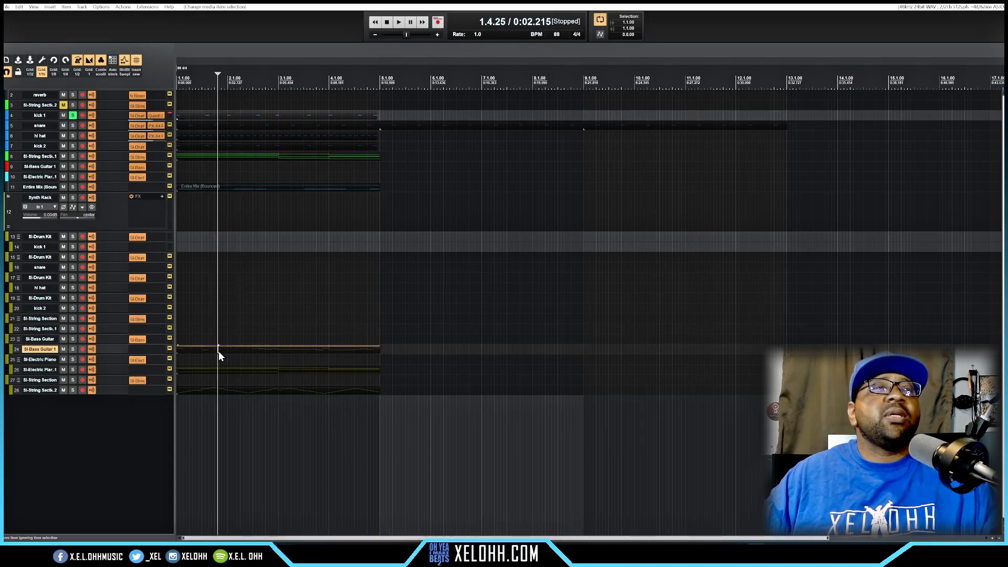
key(KP_8)
key(KP_8)
key(KP_8)
key(KP_8)
key(KP_8)
key(KP_8)
key(KP_8)
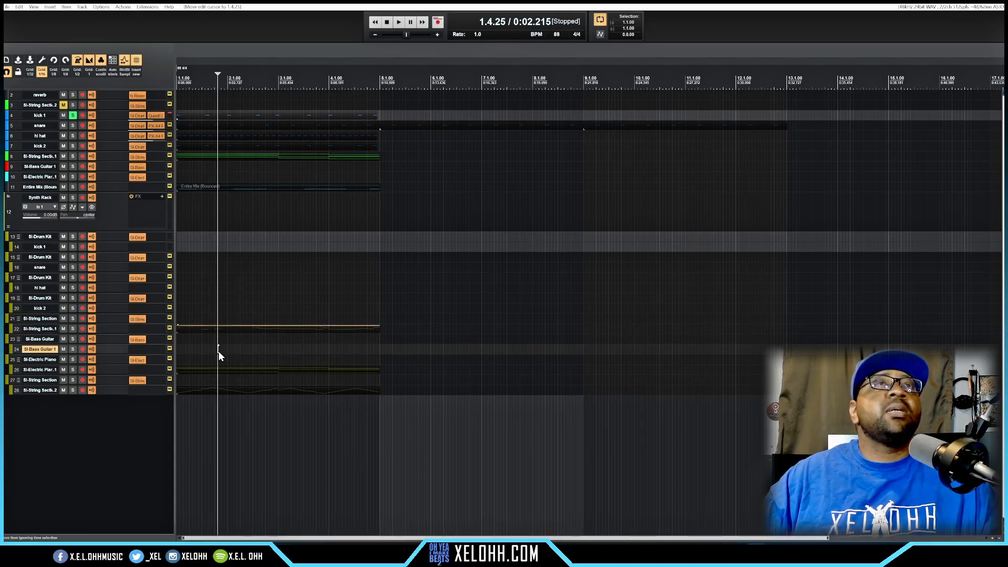
key(KP_8)
key(KP_8)
key(KP_8)
key(KP_8)
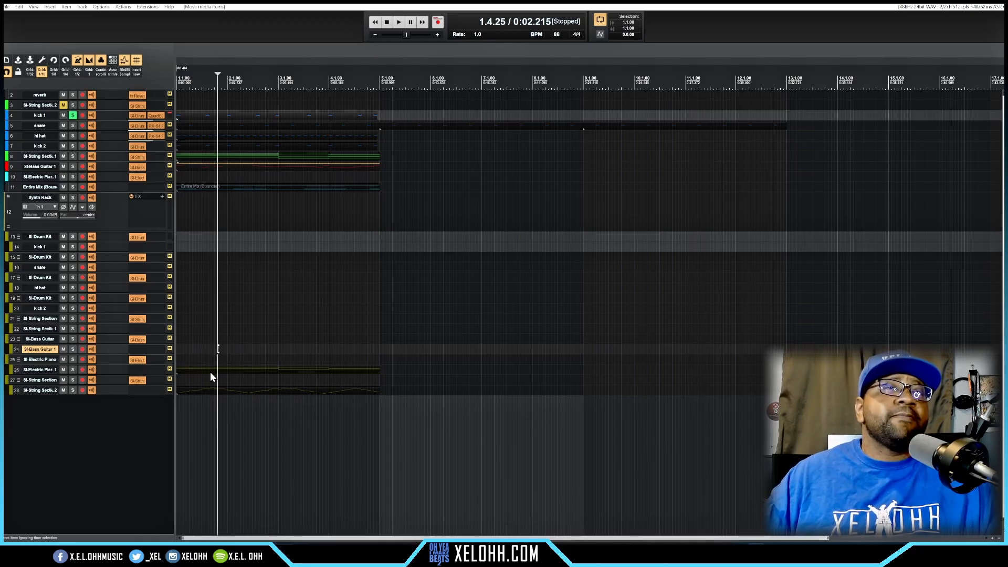
Step: Move the electric piano MIDI item from track 26 up to the SI-Electric Piano track in the Master folder (track 10)
click(208, 369)
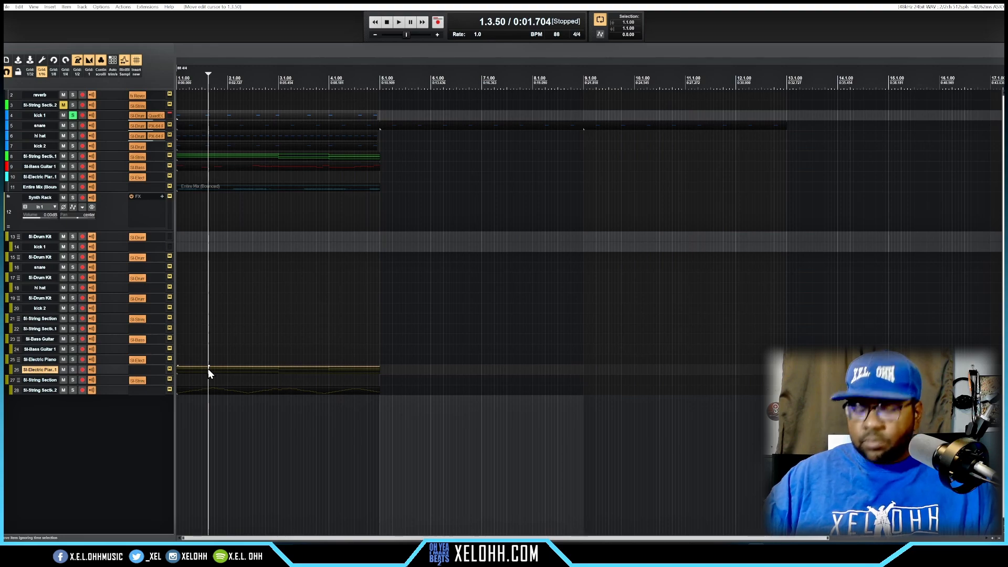
key(KP_8)
key(KP_8)
key(KP_8)
key(KP_8)
key(KP_8)
key(KP_8)
key(KP_8)
key(KP_8)
key(KP_8)
key(KP_8)
key(KP_8)
key(KP_8)
key(KP_8)
key(KP_8)
key(KP_8)
key(KP_8)
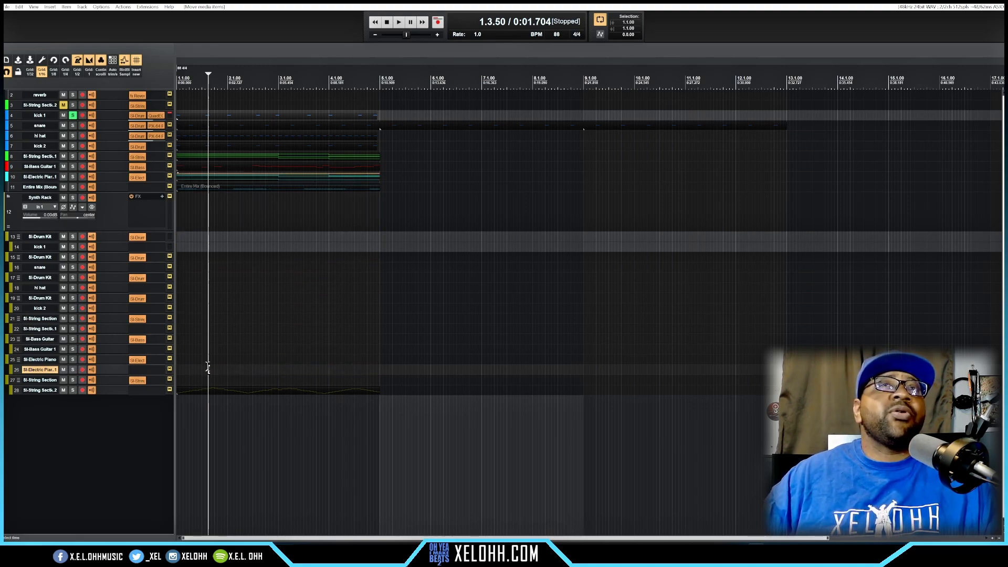
Step: Move the second string section MIDI item from track 28 up to the SI-String Section 2 track in the Master folder (track 3)
click(234, 391)
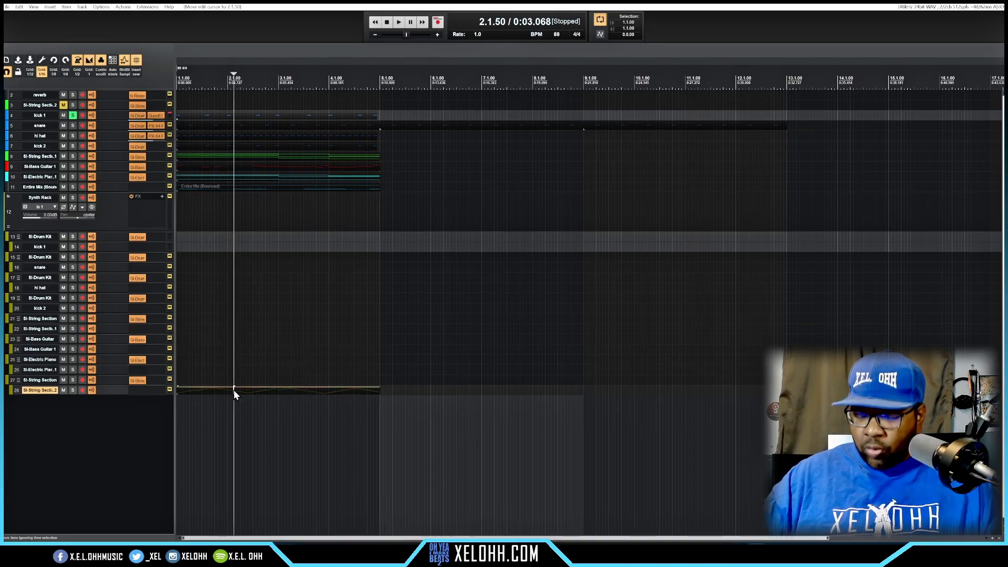
key(KP_8)
key(KP_8)
key(KP_8)
key(KP_8)
key(KP_8)
key(KP_8)
key(KP_8)
key(KP_8)
key(KP_8)
key(KP_8)
key(KP_8)
key(KP_8)
key(KP_8)
key(KP_8)
key(KP_8)
key(KP_8)
key(KP_8)
key(KP_8)
key(KP_8)
key(KP_8)
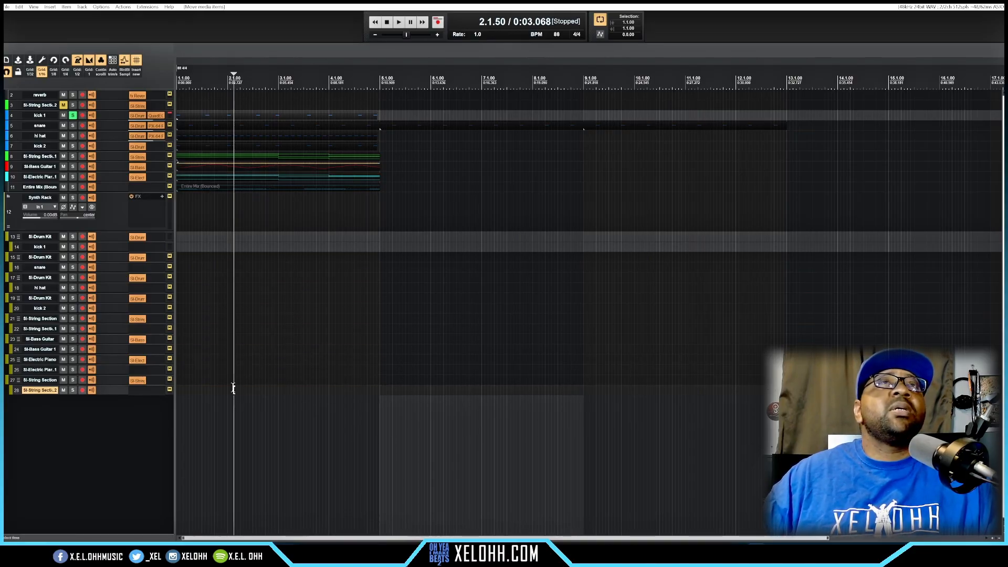
key(KP_8)
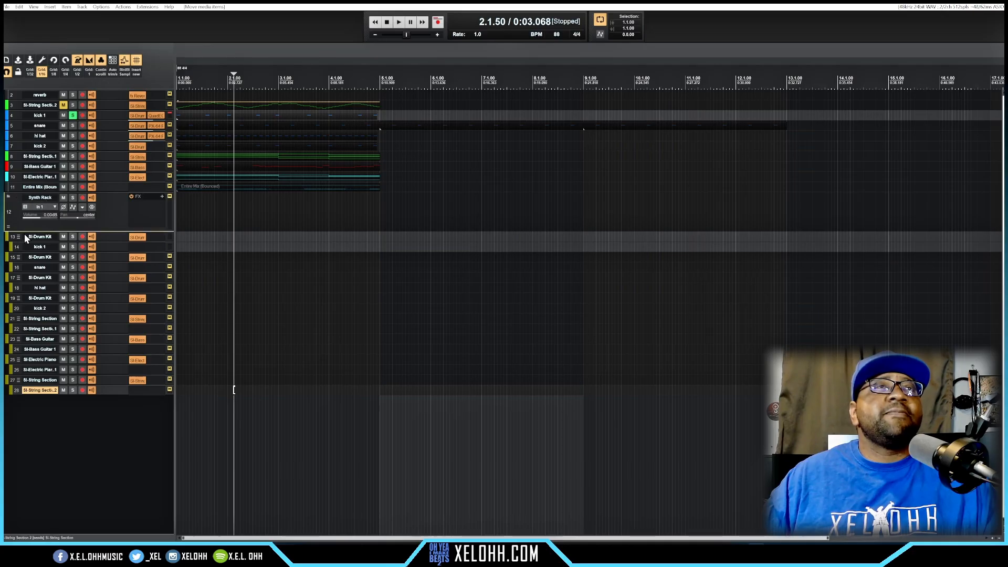
Step: Collapse the Synth Rack folder and remove it together with its child tracks
scroll(112, 213, up, 2)
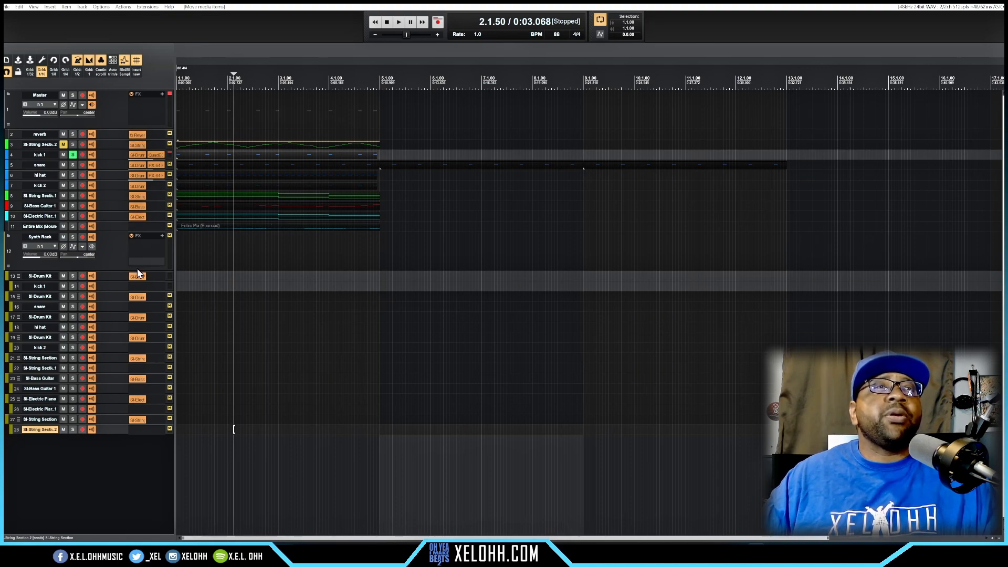
click(12, 262)
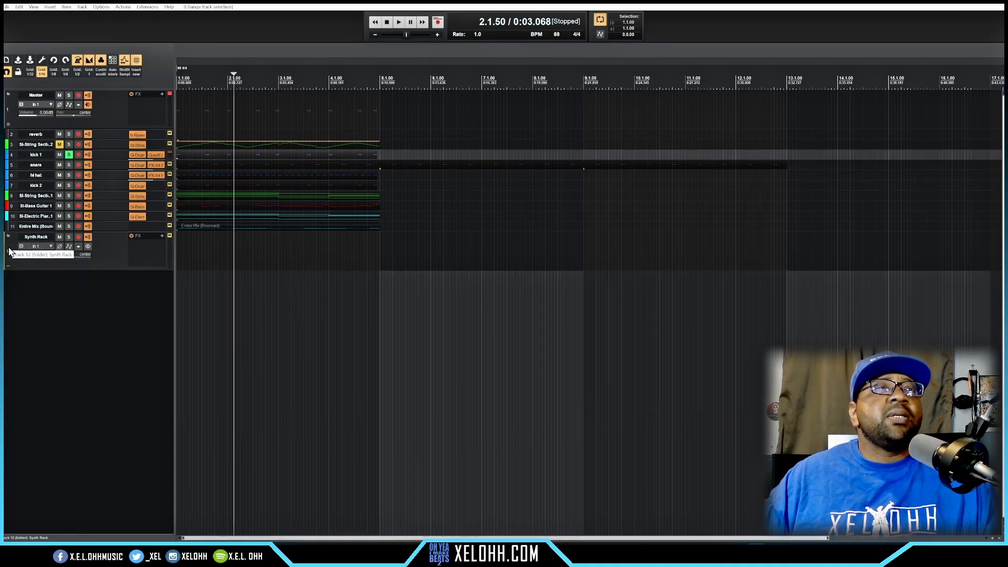
right_click(12, 253)
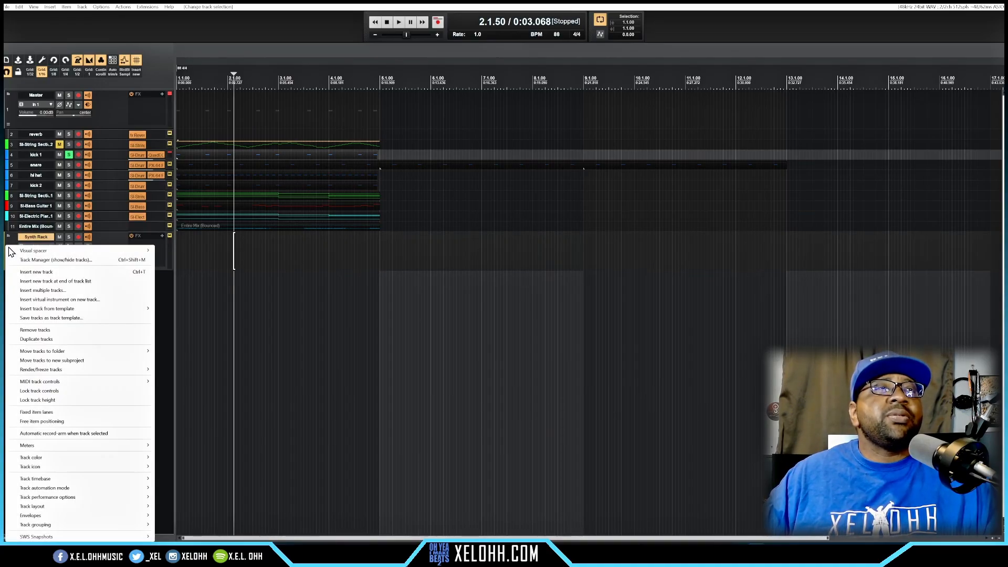
click(51, 330)
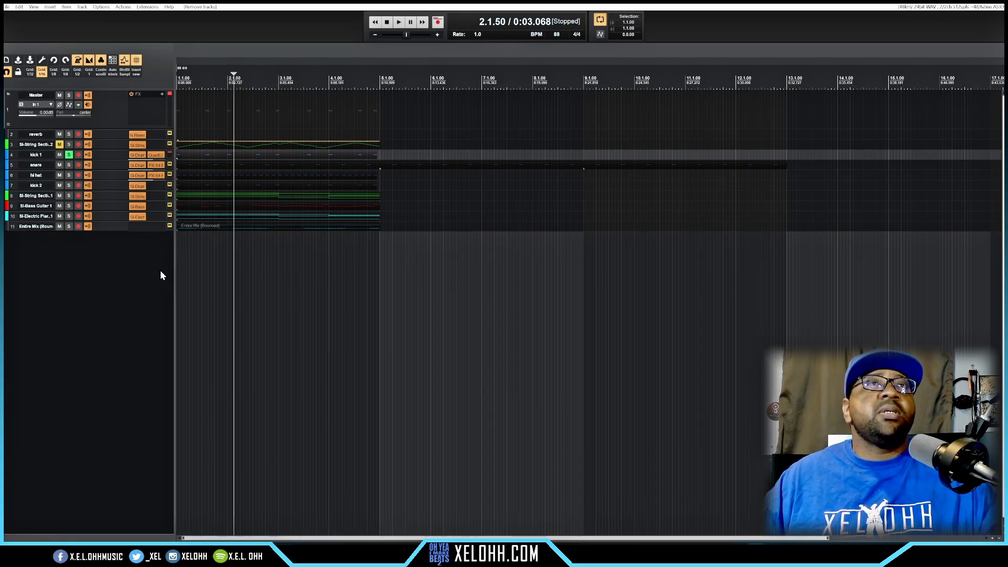
Step: Return the cursor to the project start and delete the two extra items on the snare track from bar 5 onward
key(Home)
drag(444, 209, 712, 152)
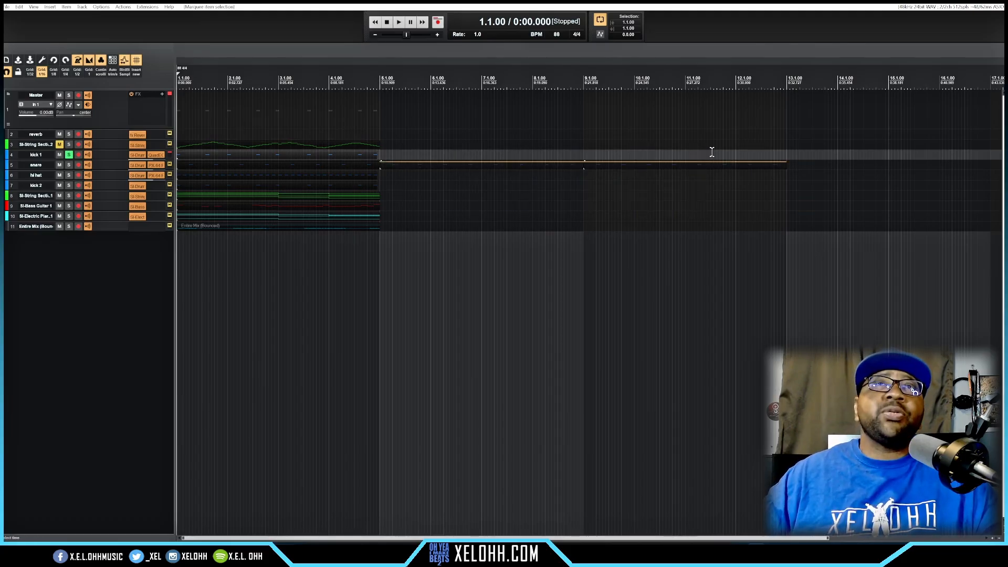
key(Delete)
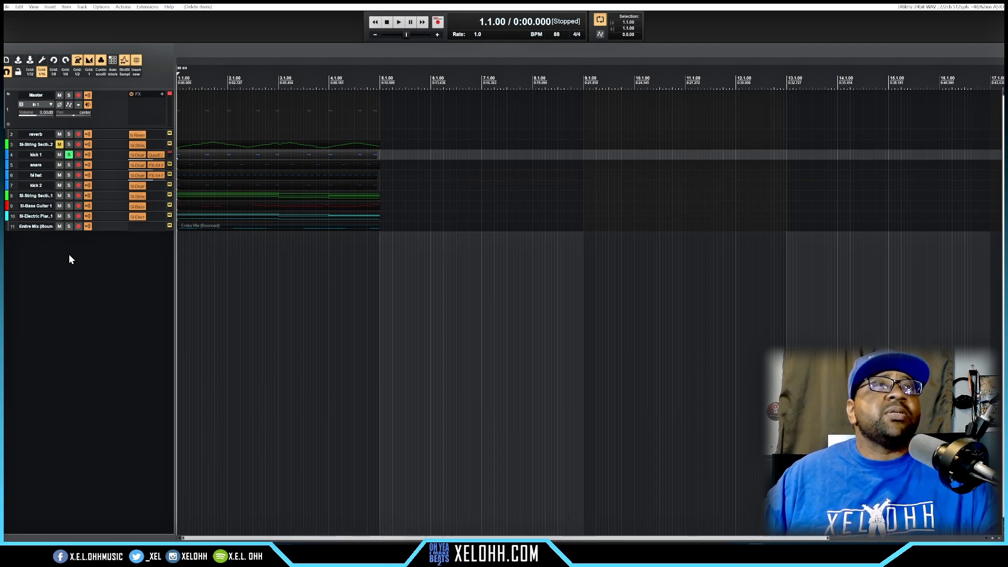
Step: Unsolo the kick 1 track and play the project from the start to hear all the merged tracks
key(space)
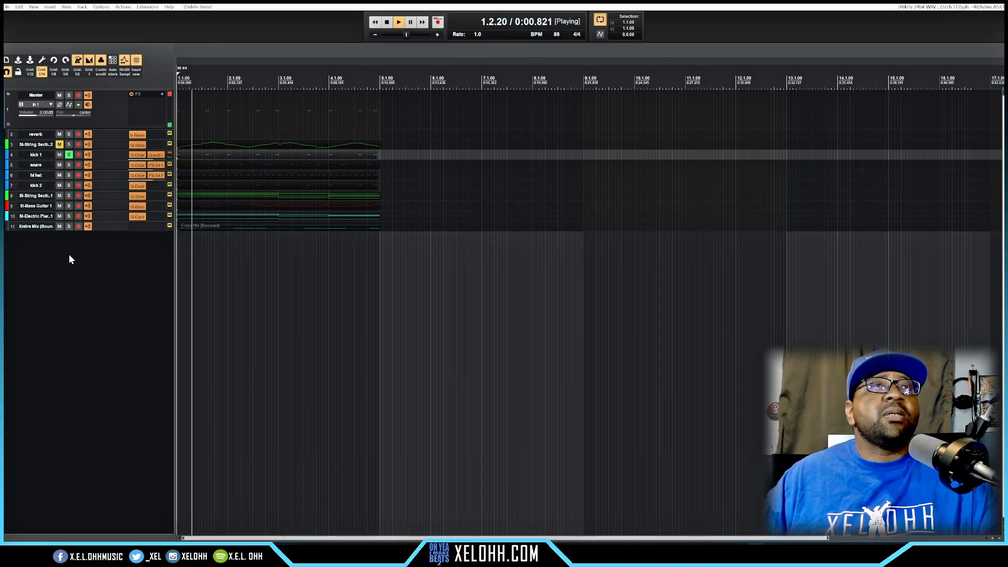
key(space)
click(69, 155)
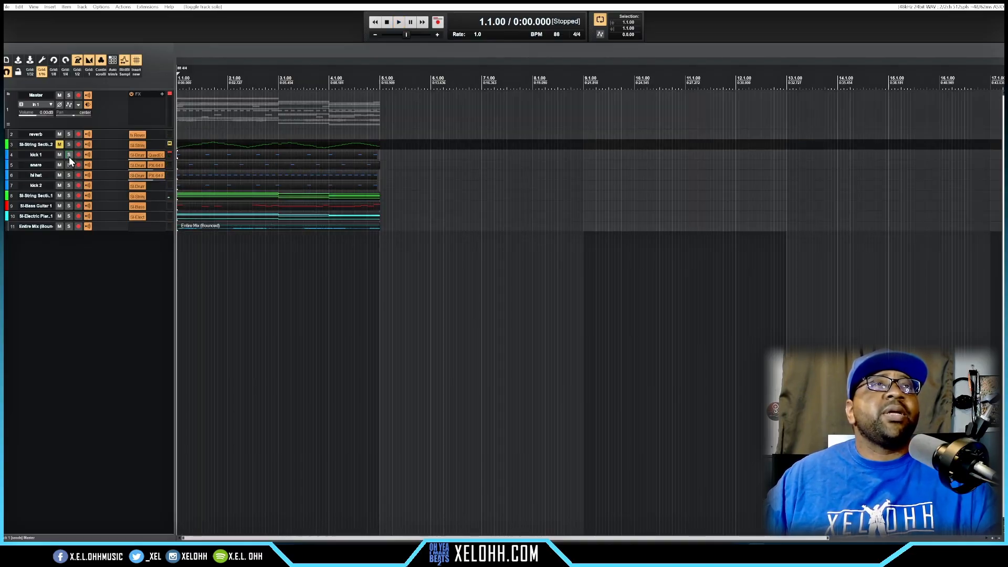
key(space)
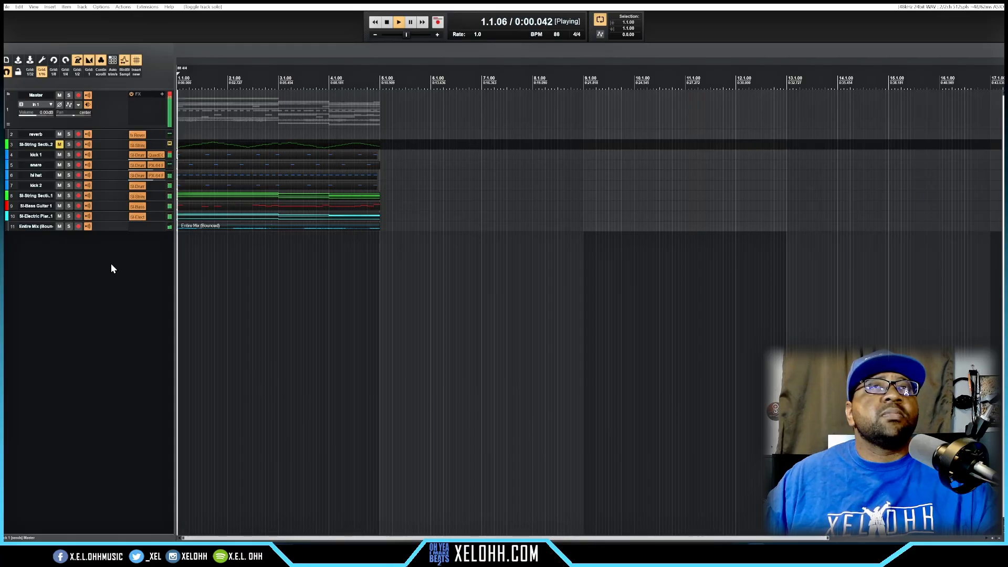
key(space)
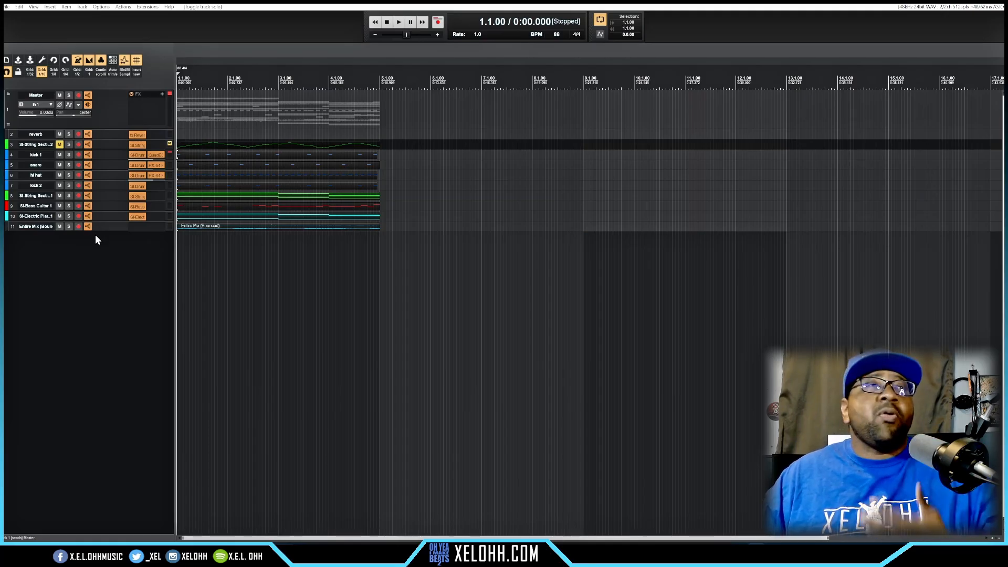
Step: Solo the SI-String Section 2 track, listen to it on its own, and unsolo it again
click(68, 146)
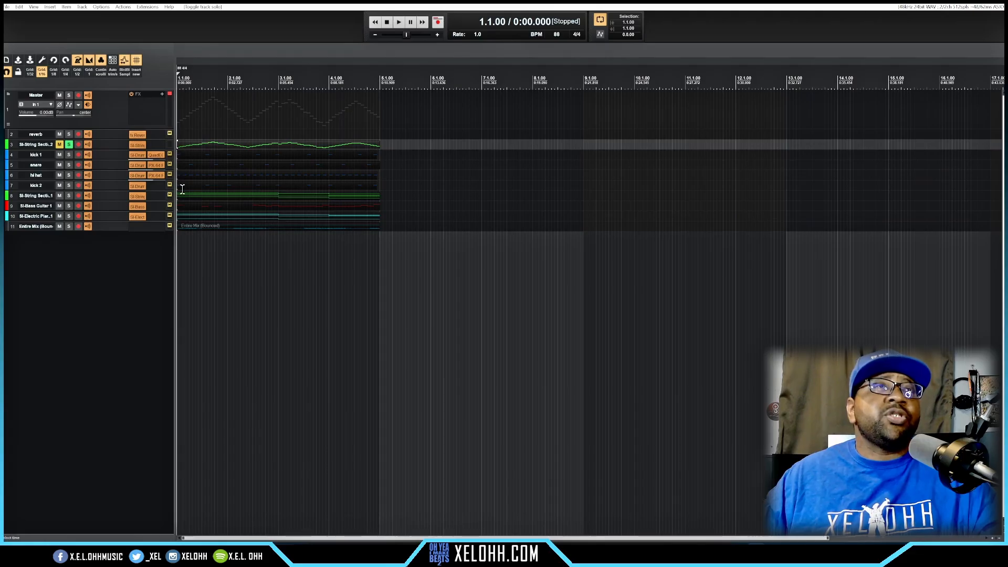
key(space)
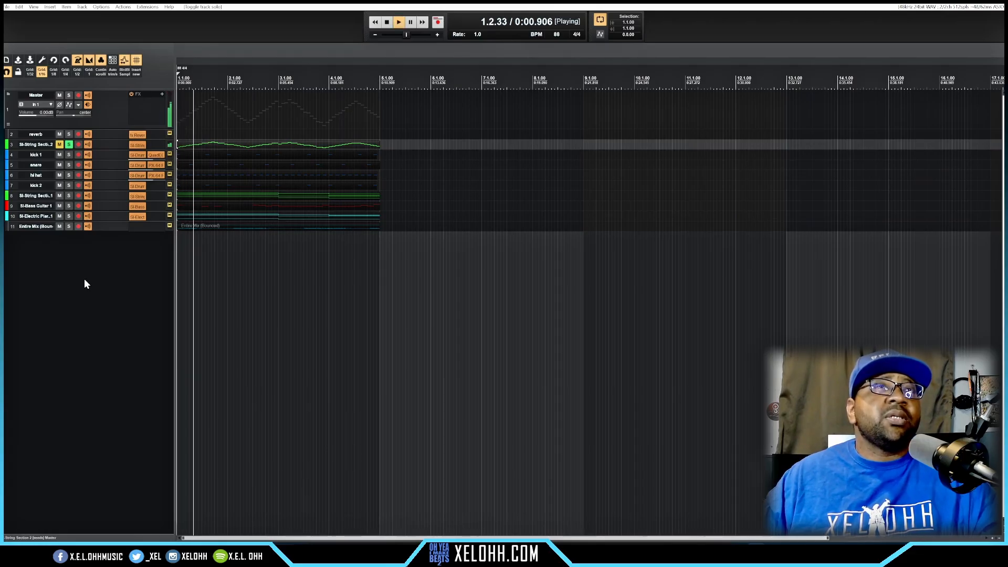
click(69, 145)
key(space)
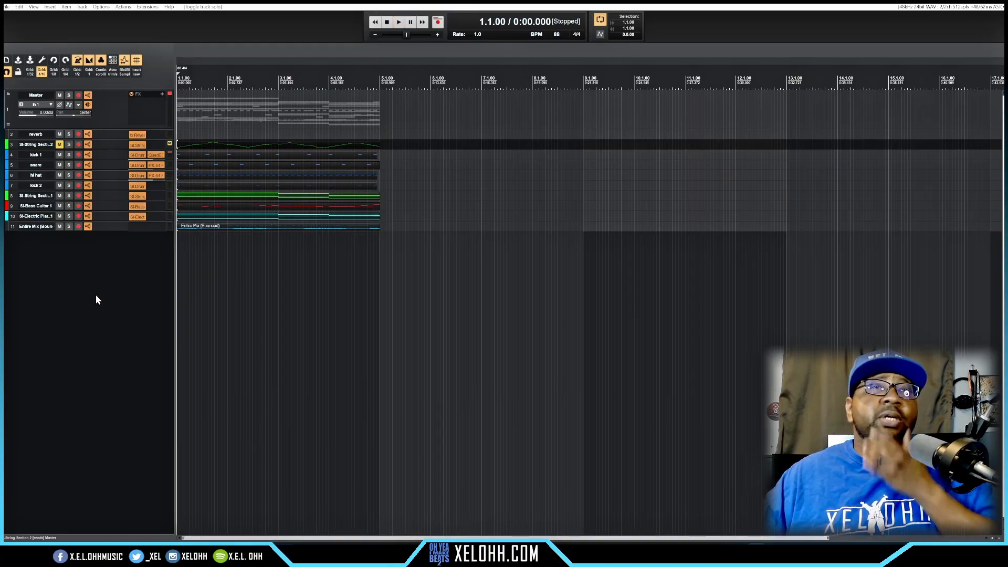
Step: Show the docked mixer and media explorer again, then open the dialog for saving the project under a new name
key(alt+shift+d)
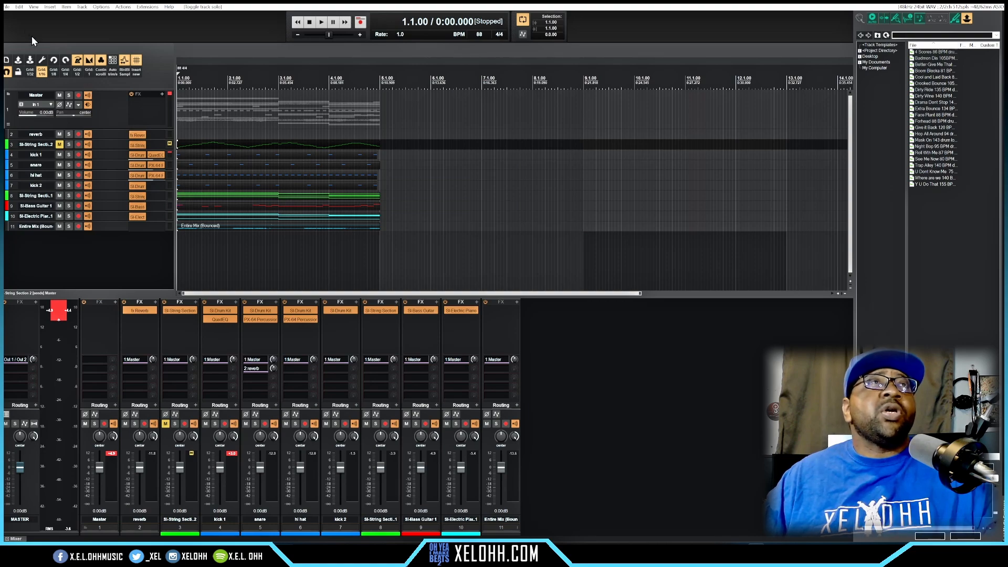
click(5, 7)
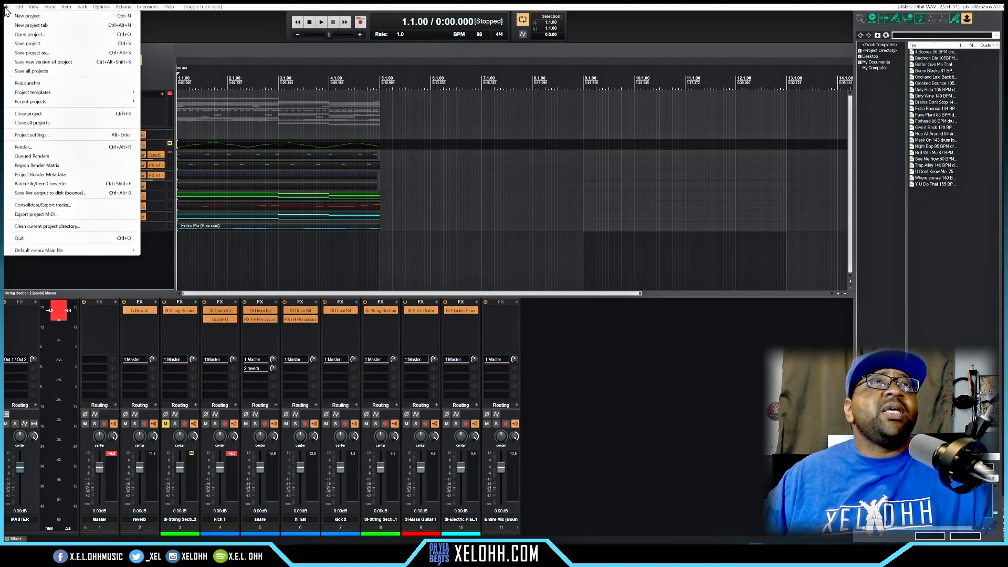
click(41, 53)
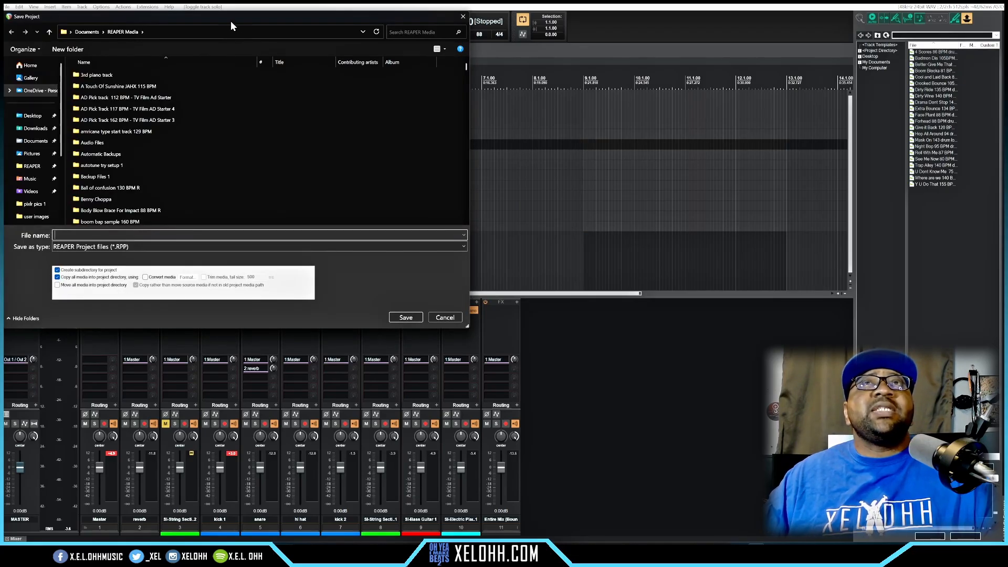
drag(231, 20, 419, 114)
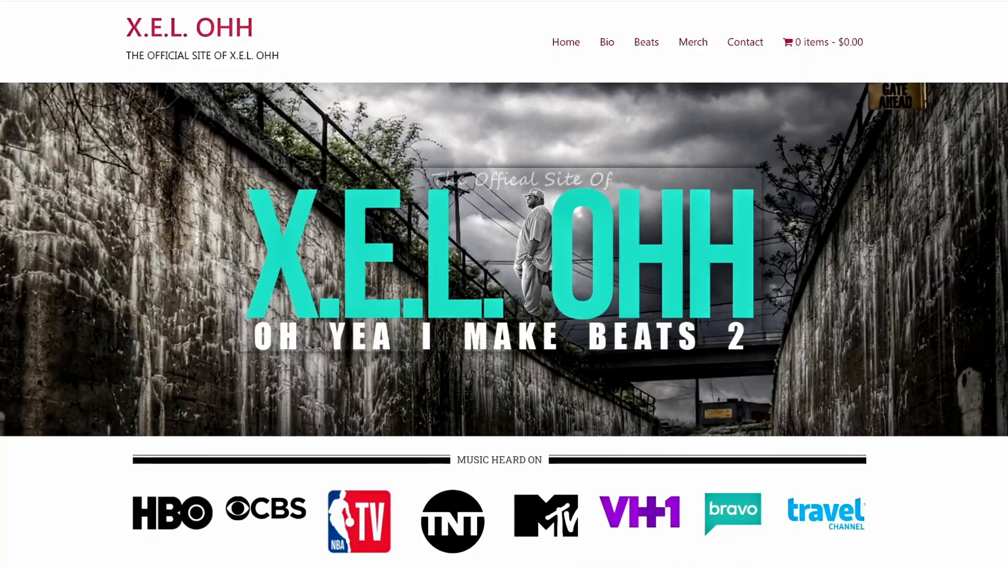
Step: Switch to the X.E.L. OHH website and look through its home page, including the featured products and Learning Reaper resources
scroll(39, 191, down, 15)
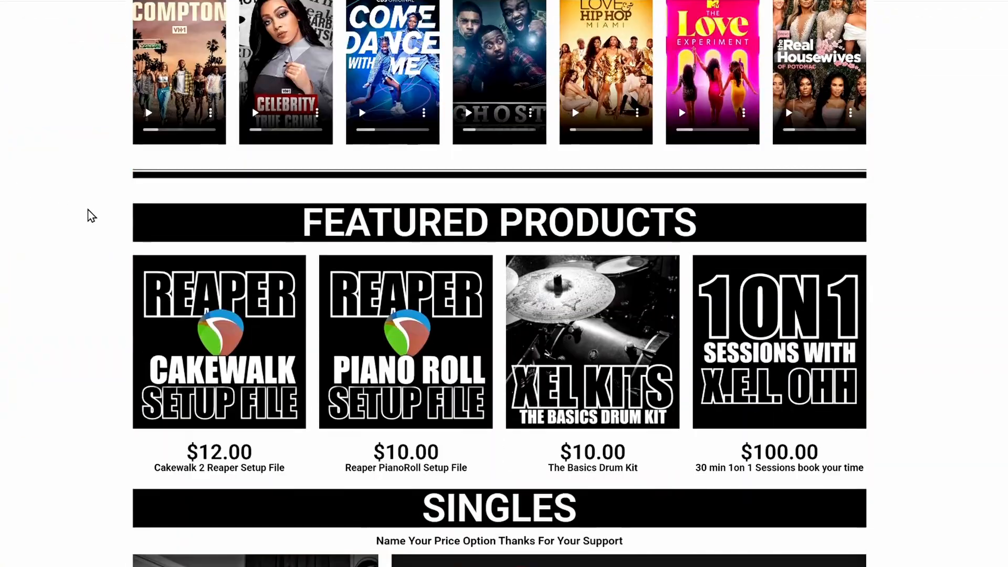
scroll(90, 216, down, 16)
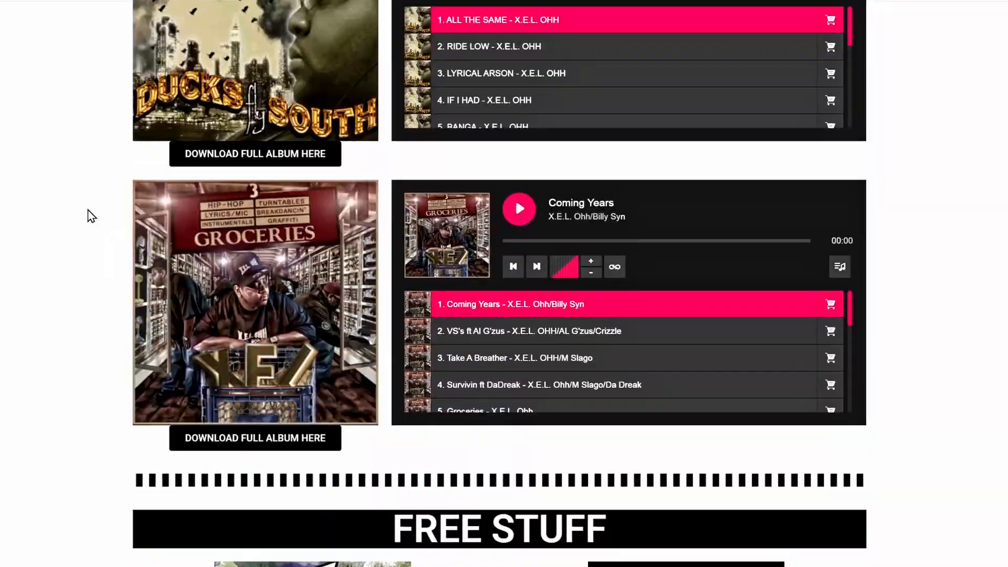
scroll(91, 216, down, 20)
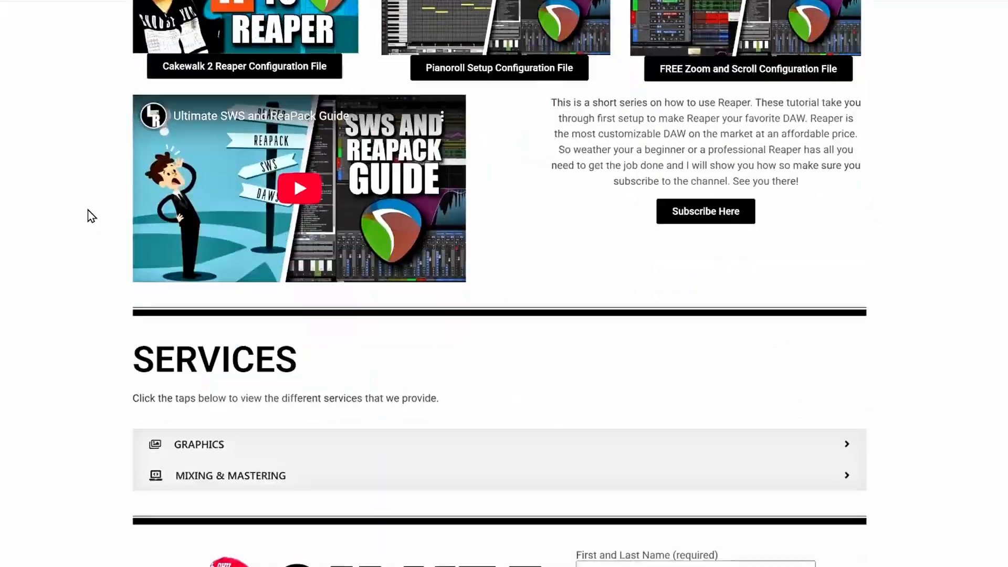
scroll(93, 216, down, 4)
Step: Expand the graphics and Mixing & Mastering sections of the website and review the flyers, album covers and service pricing
click(189, 247)
scroll(158, 246, down, 15)
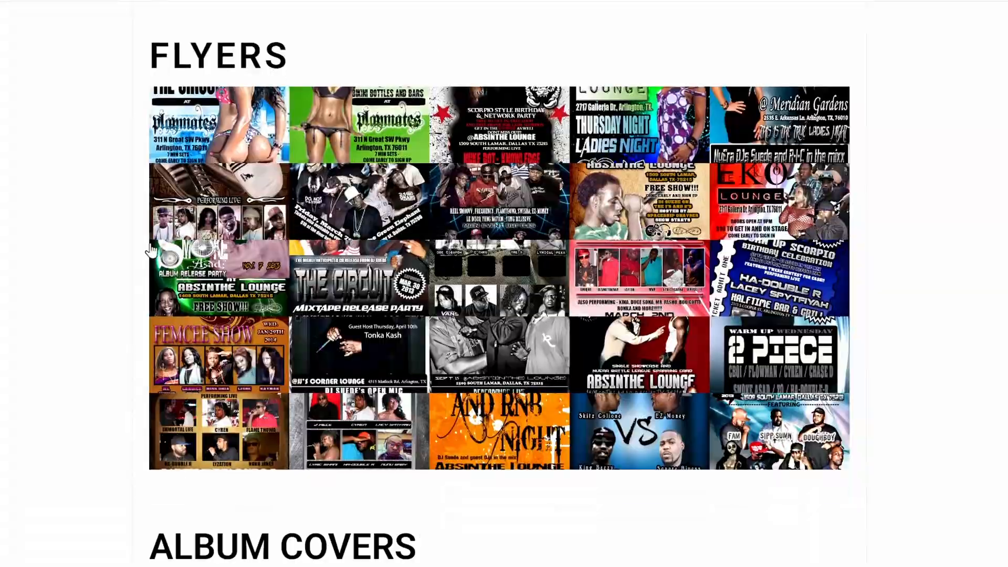
scroll(128, 245, down, 18)
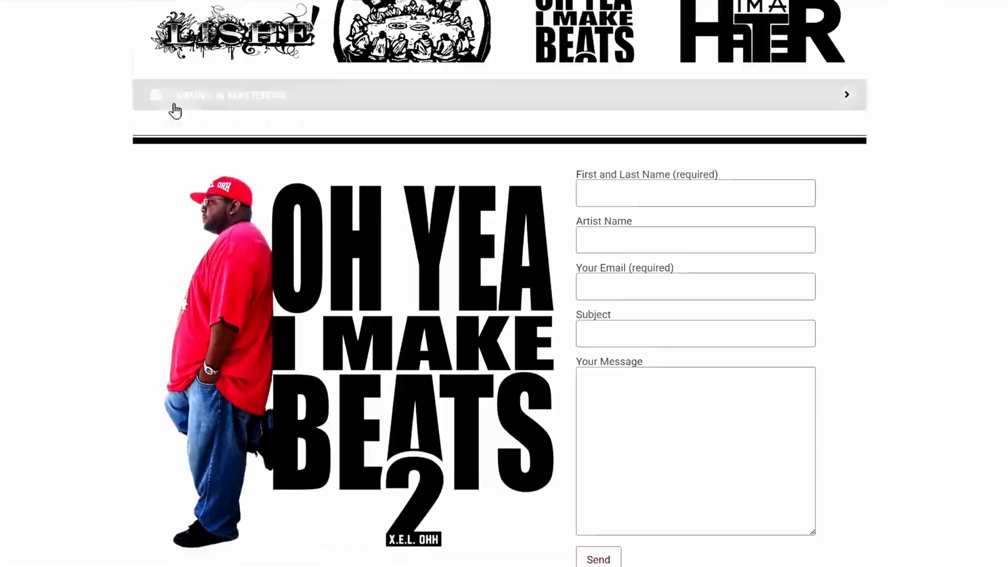
click(173, 100)
scroll(156, 167, down, 20)
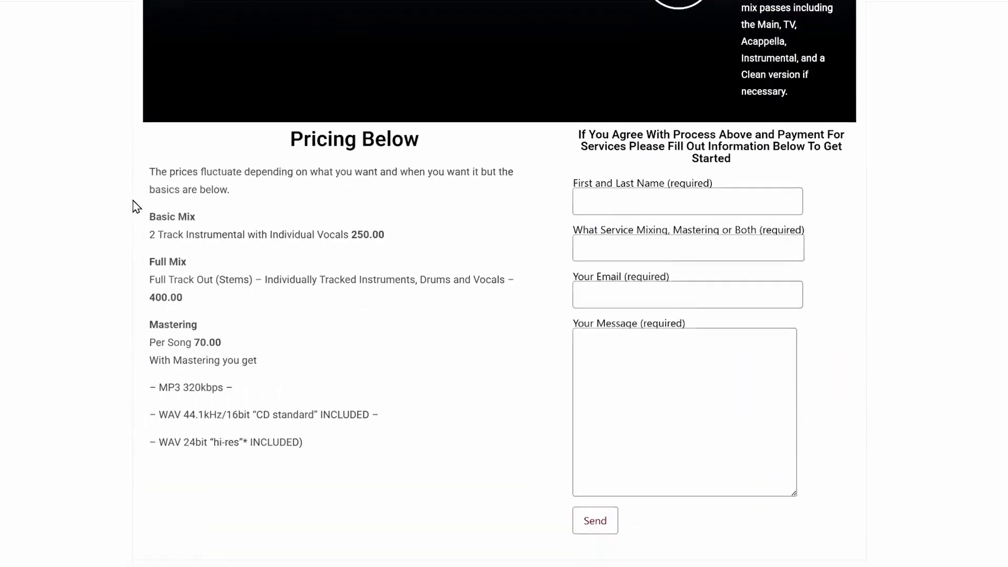
scroll(135, 206, down, 1)
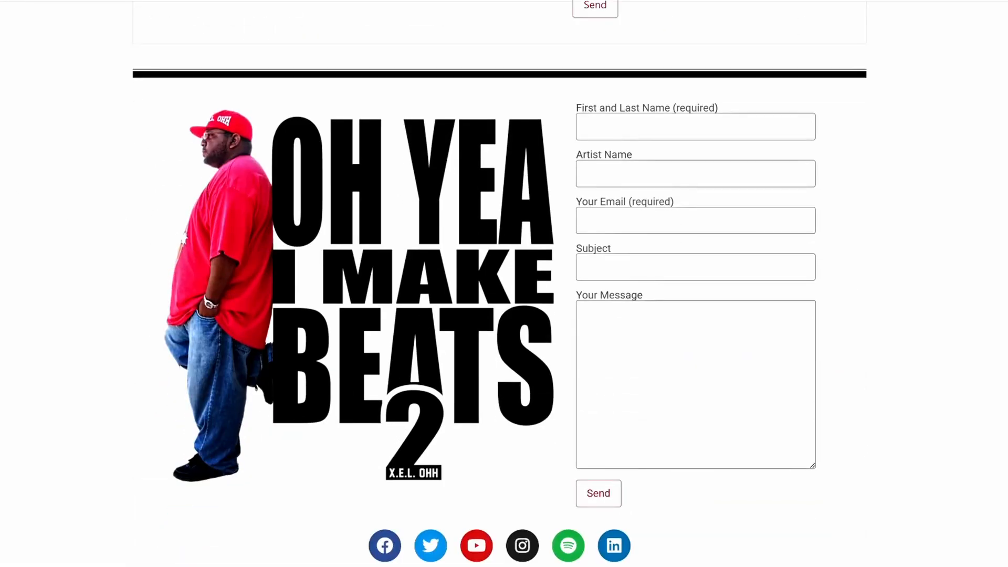